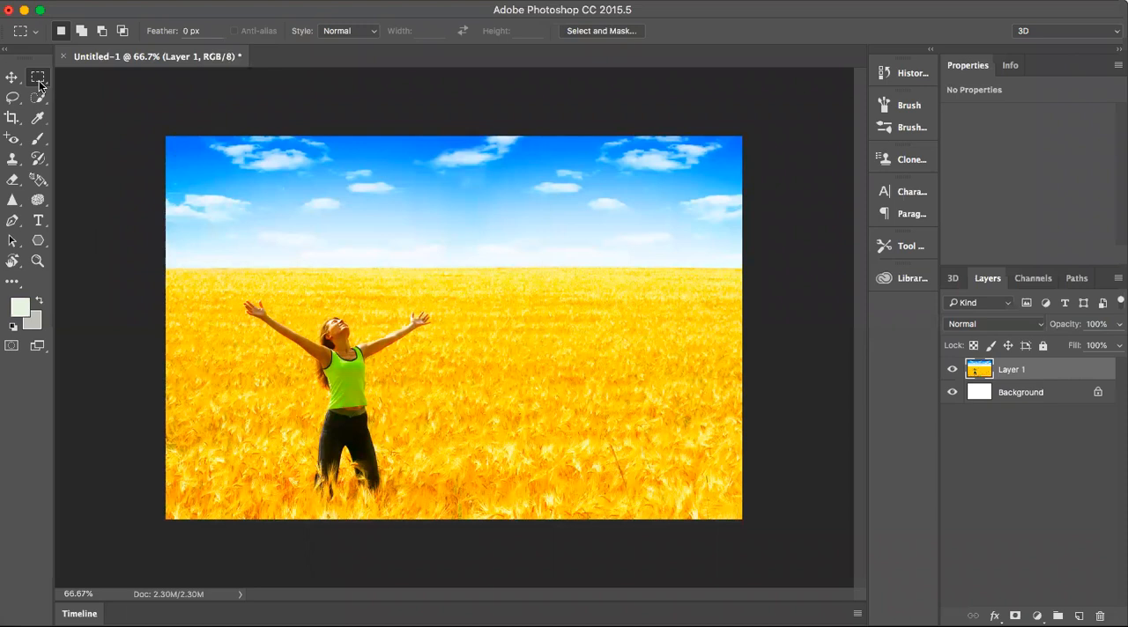
# - Select a rectangular area around the woman, from the horizon to the image's lower edge, and open the Filter Gallery
pyautogui.moveTo(242, 268); pyautogui.dragTo(446, 526)
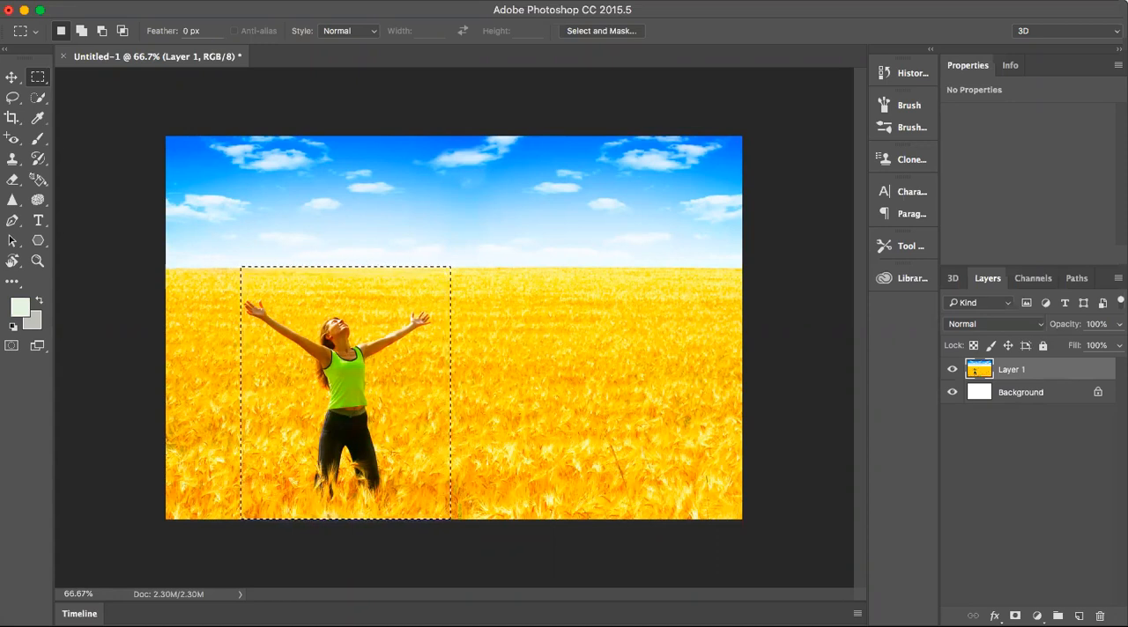
pyautogui.click(388, 1)
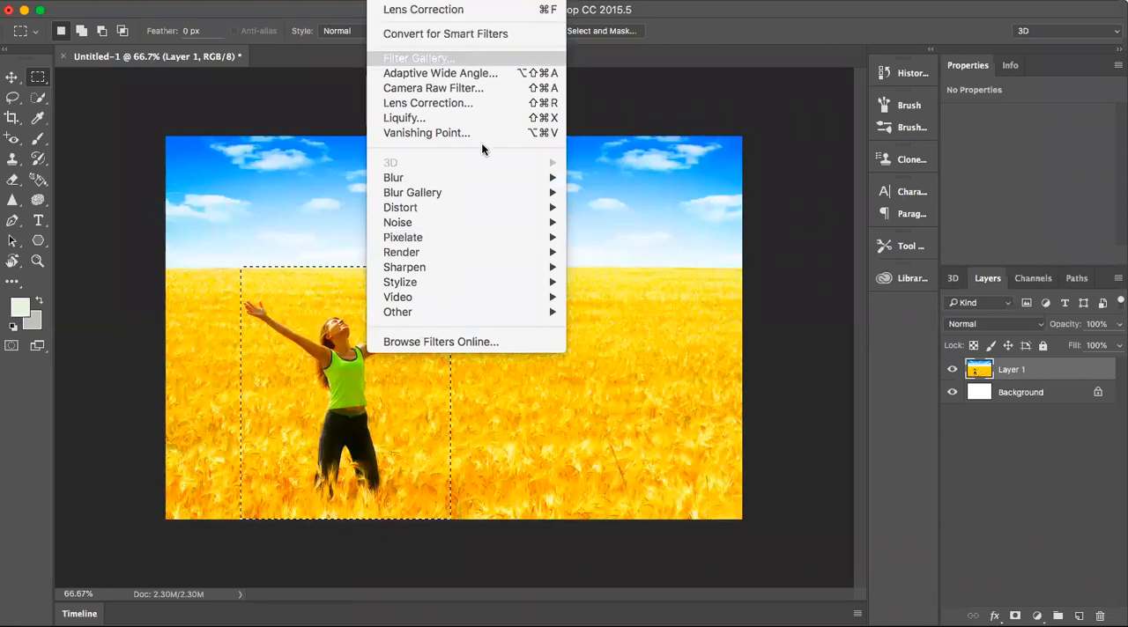
pyautogui.moveTo(496, 183)
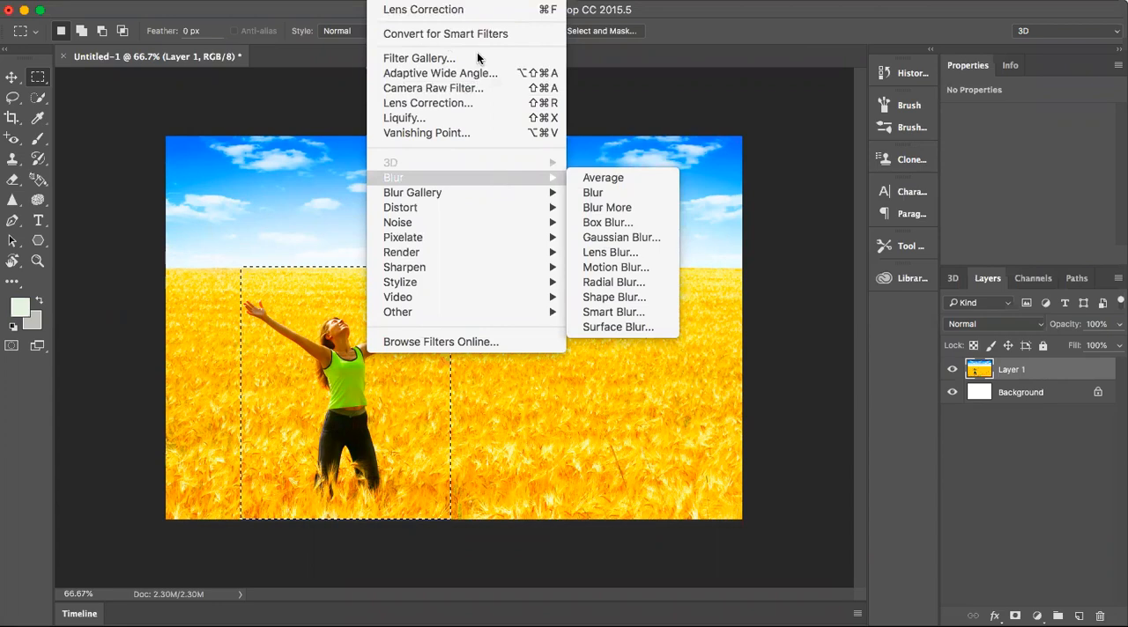
pyautogui.press('Escape')
pyautogui.press('Escape')
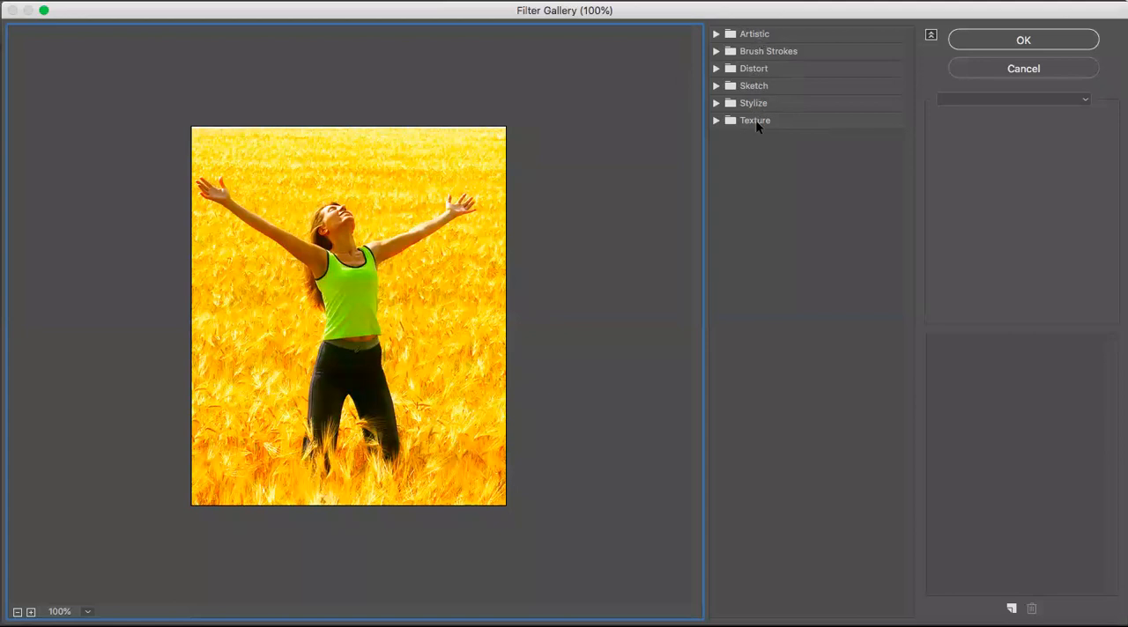
# - Apply the Artistic Film Grain filter to the selected area with Grain 8, Highlight Area 6 and Intensity 10
pyautogui.click(717, 36)
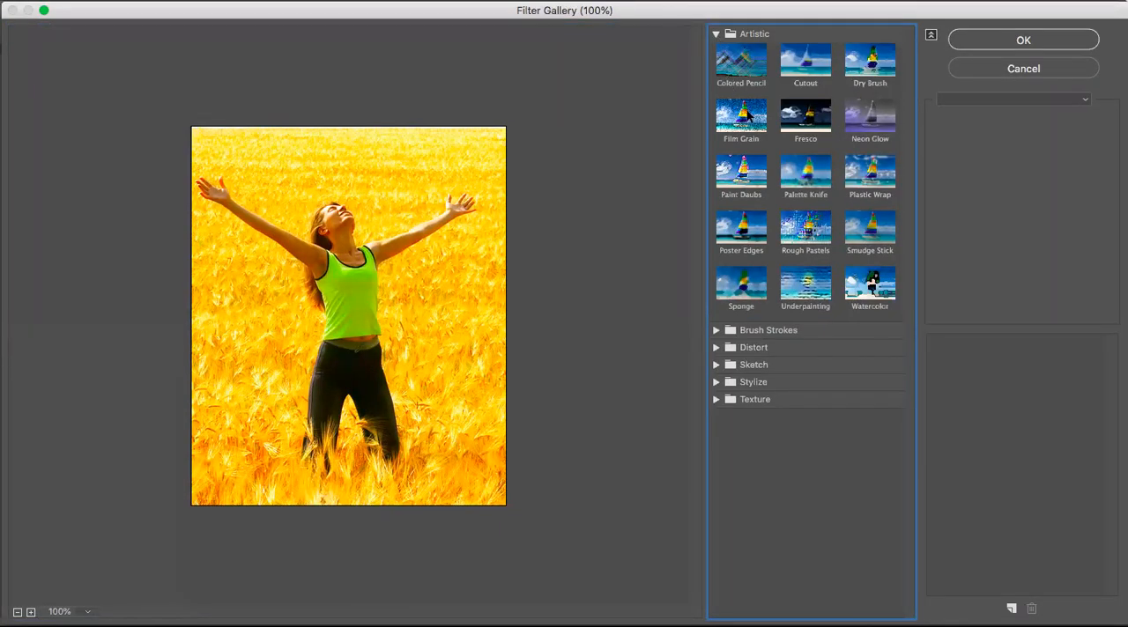
pyautogui.click(747, 112)
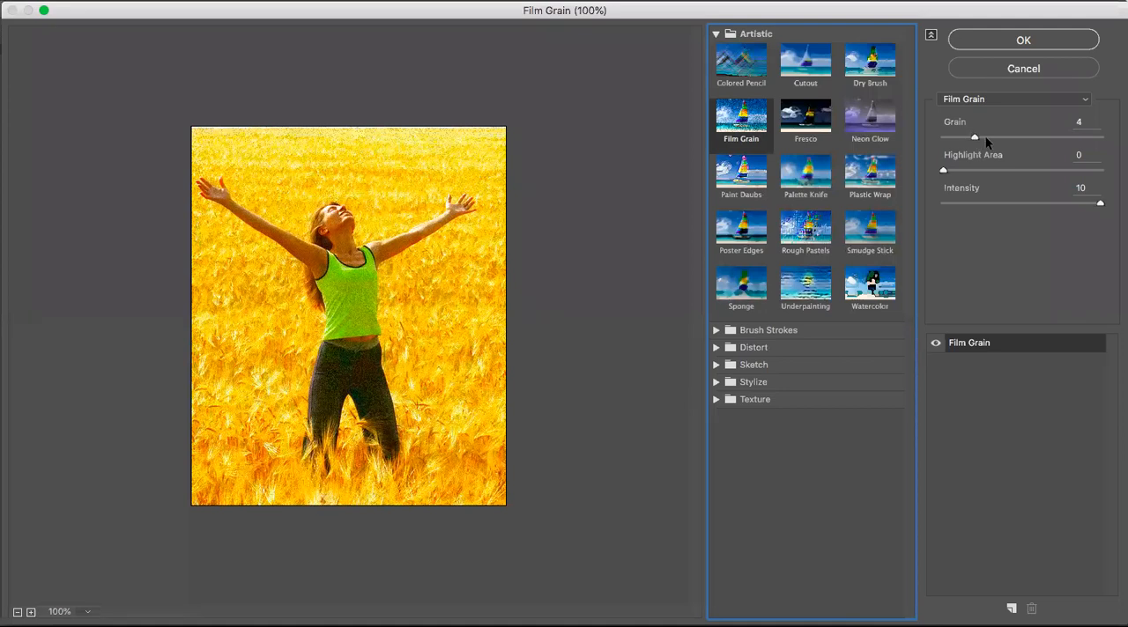
pyautogui.moveTo(997, 136); pyautogui.dragTo(1000, 136)
pyautogui.click(1017, 137)
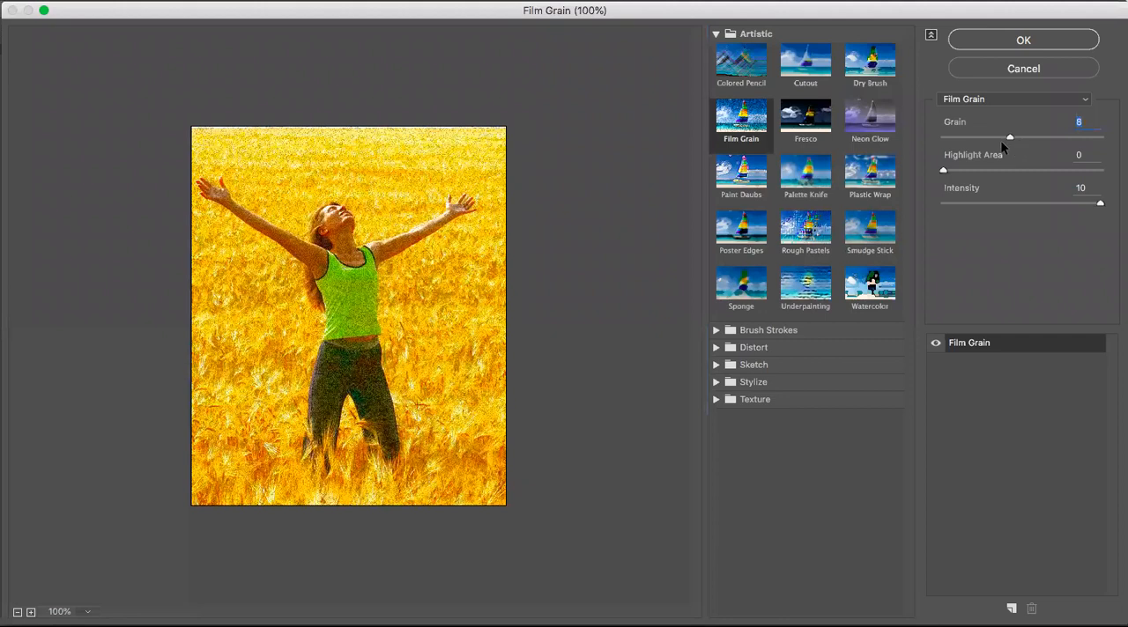
pyautogui.moveTo(945, 171); pyautogui.dragTo(1000, 176)
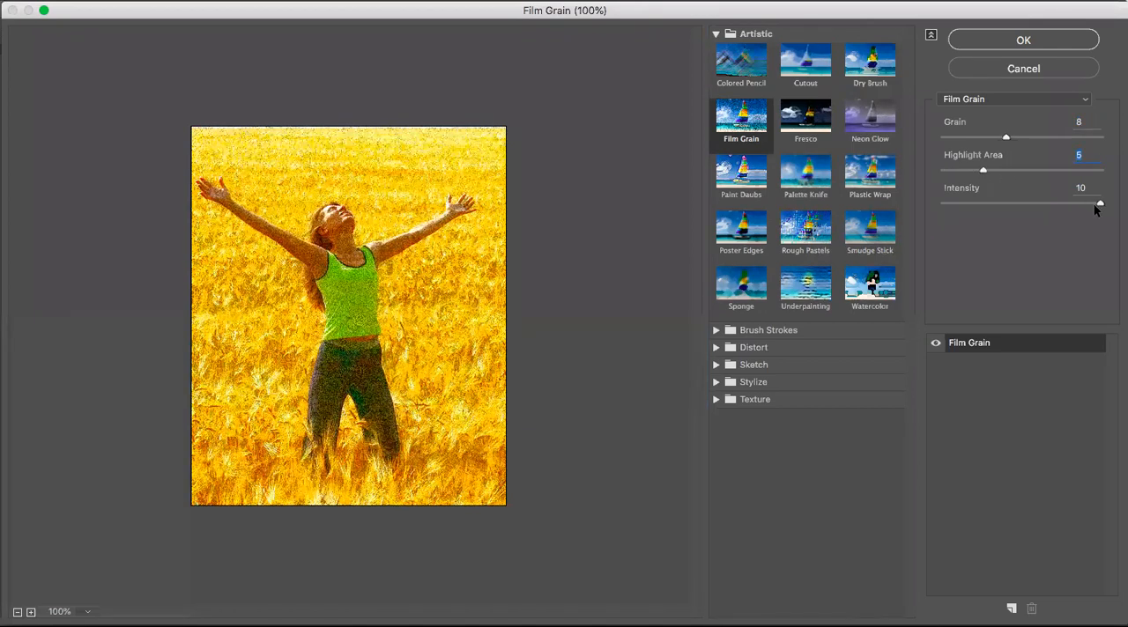
pyautogui.moveTo(1046, 206); pyautogui.dragTo(981, 218)
pyautogui.hotkey('shift', 'Down')
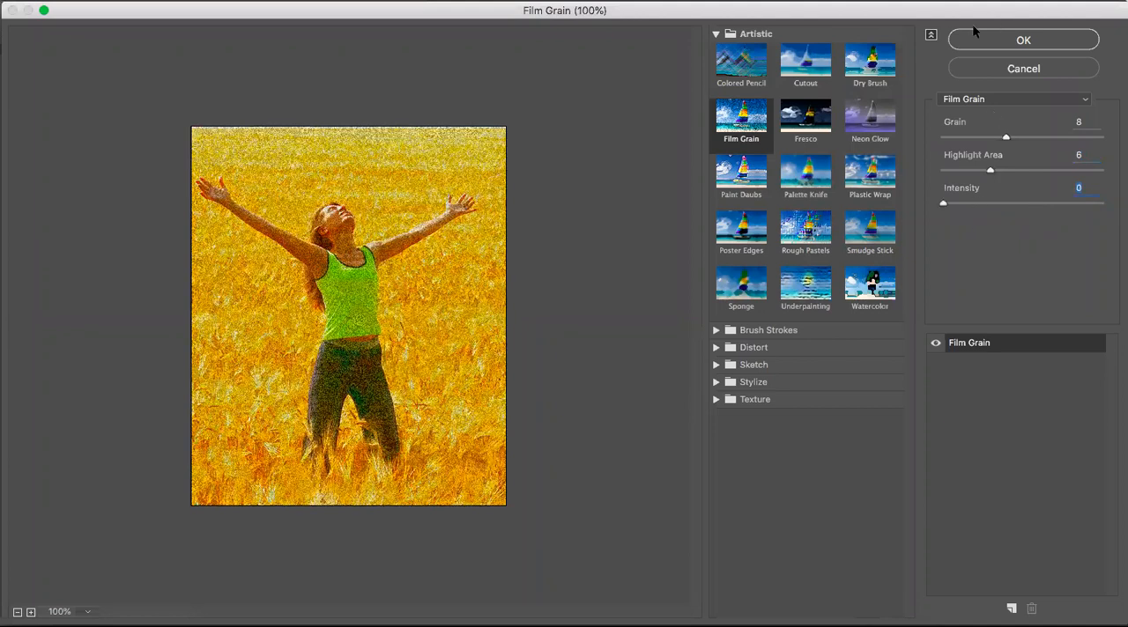
pyautogui.hotkey('shift', 'Up')
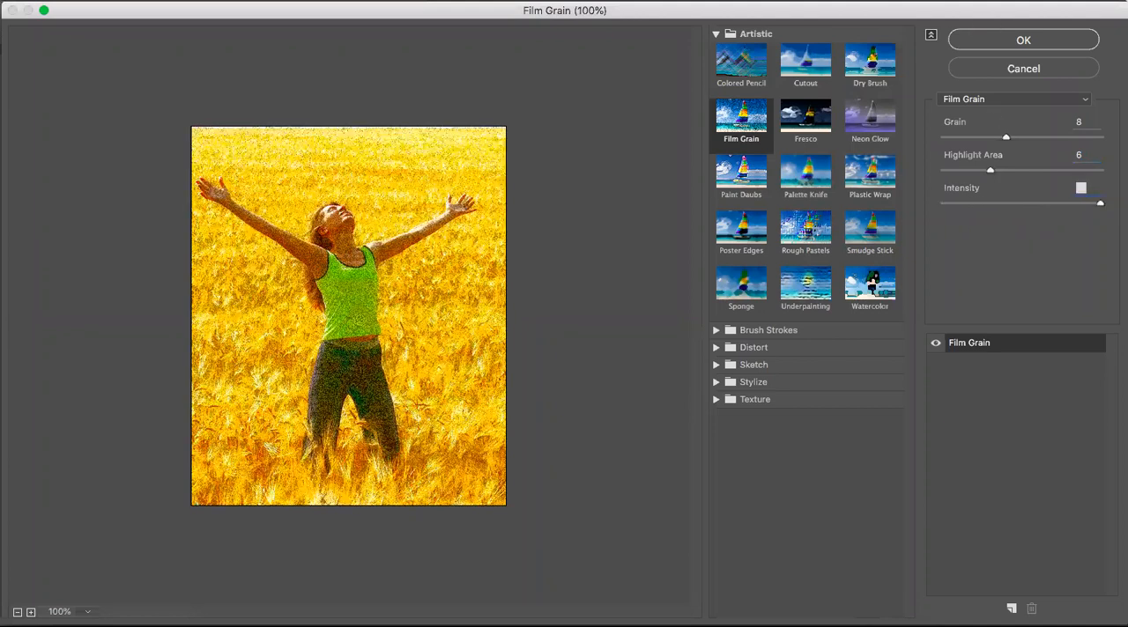
pyautogui.click(997, 41)
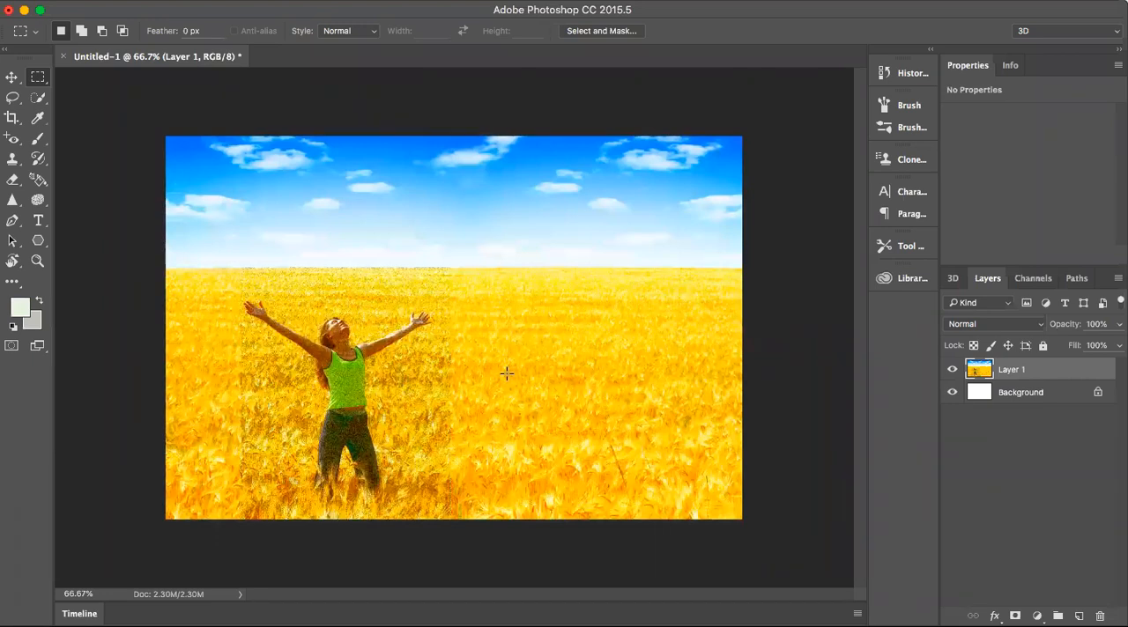
# - Revert the image to its Paste history state, undoing the selection and the Film Grain filter
pyautogui.press('super+z')
pyautogui.press('super+z')
pyautogui.click(910, 78)
pyautogui.scroll(4, 800, 133)
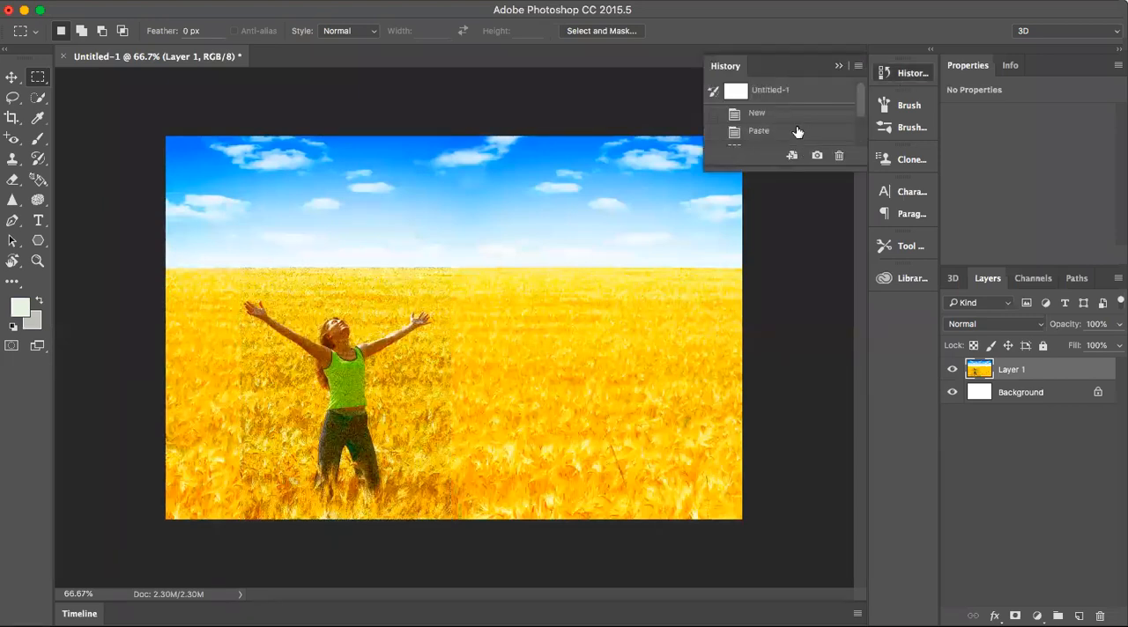
pyautogui.click(792, 131)
pyautogui.click(838, 67)
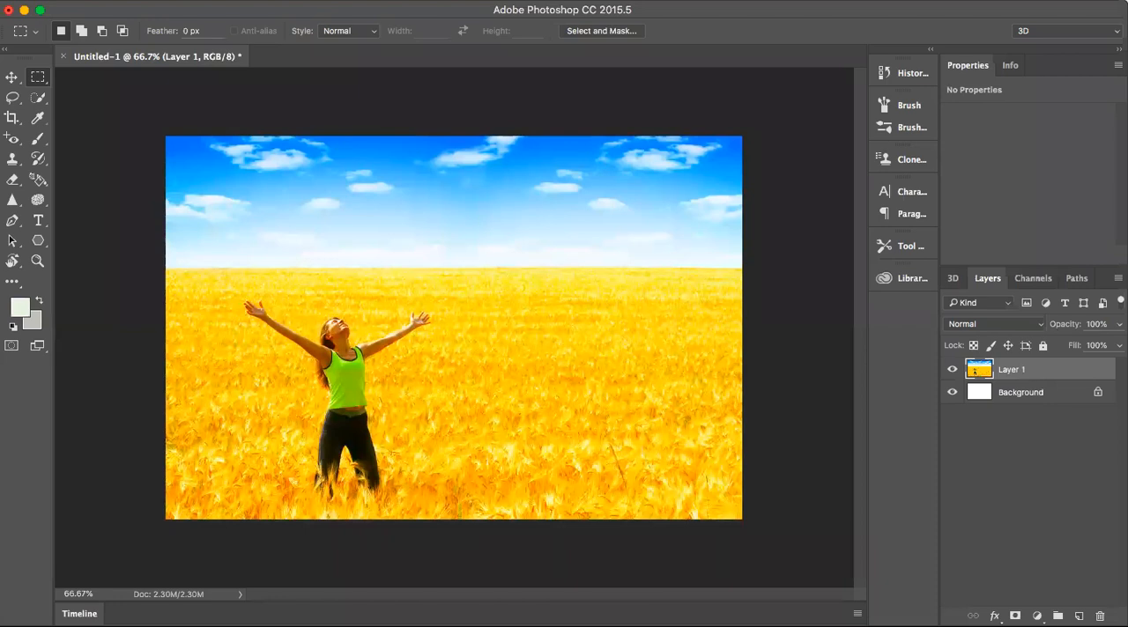
# - Reapply the last used Filter Gallery effect to the whole of Layer 1
pyautogui.click(402, 7)
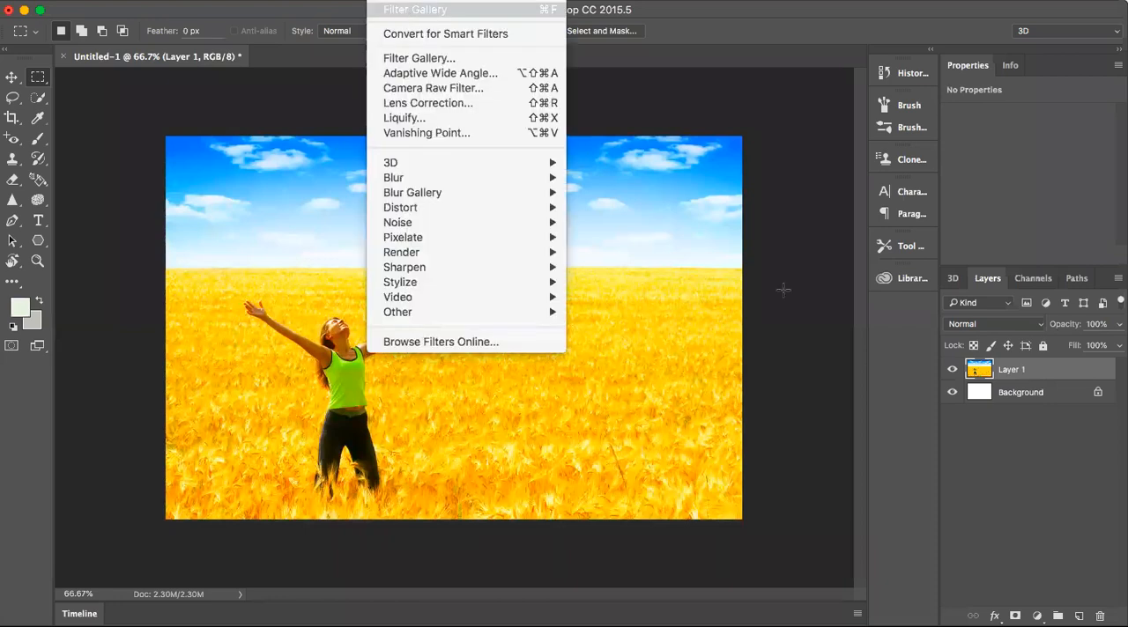
pyautogui.press('super+f')
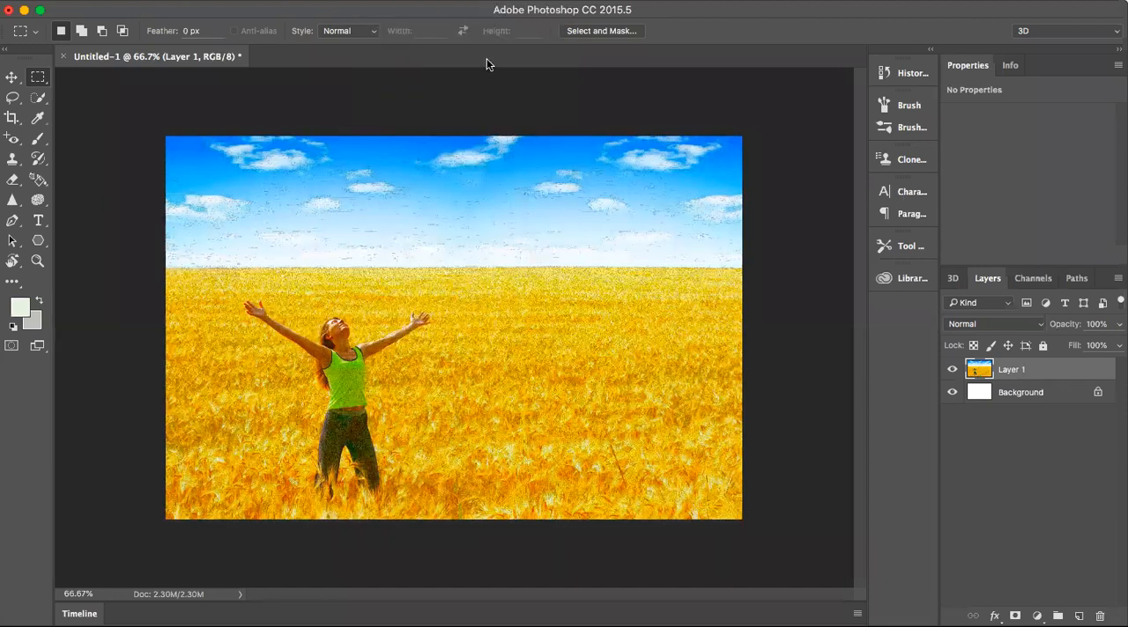
# - Browse the Filter Gallery categories up to the Graphic Pen sketch filter, leave without applying it, and undo the filter on Layer 1
pyautogui.click(403, 2)
pyautogui.click(427, 60)
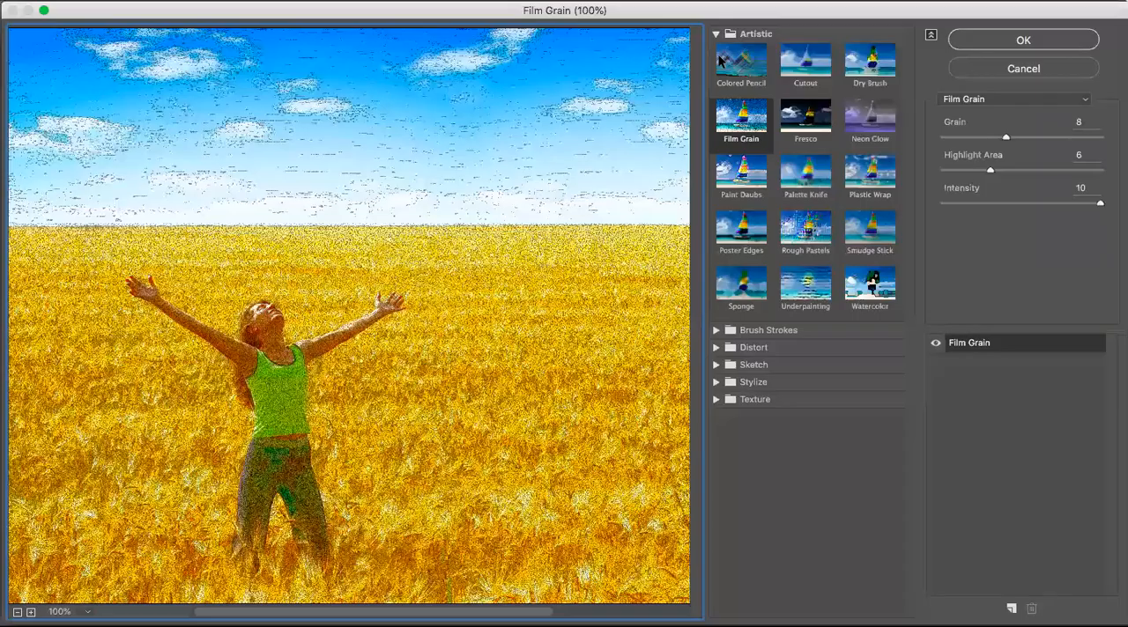
pyautogui.click(717, 325)
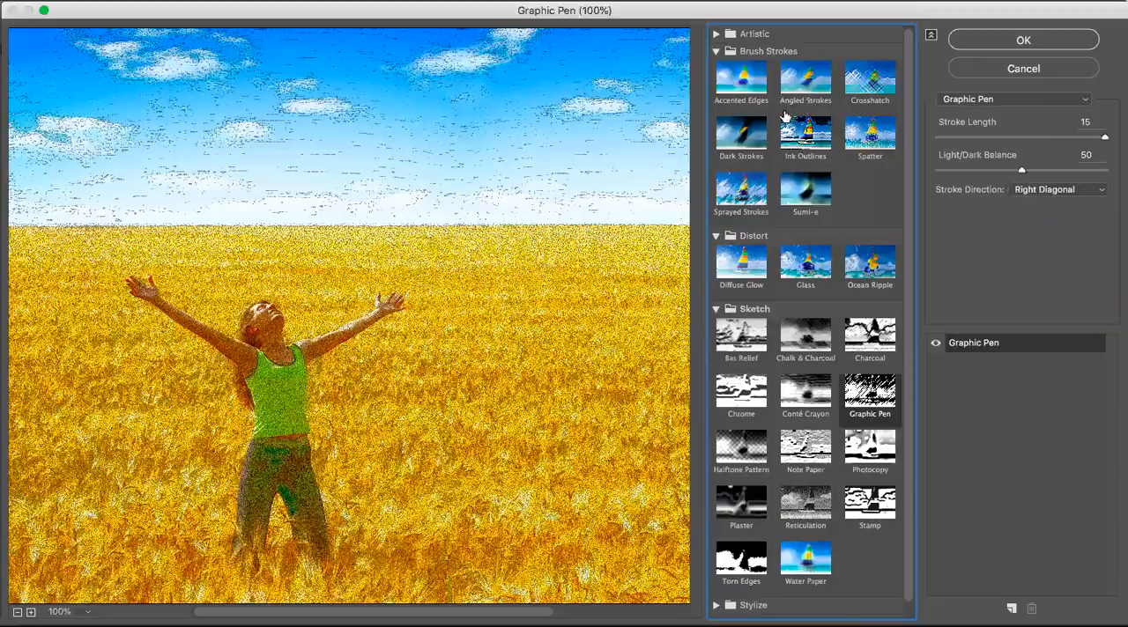
pyautogui.press('Return')
pyautogui.press('super+z')
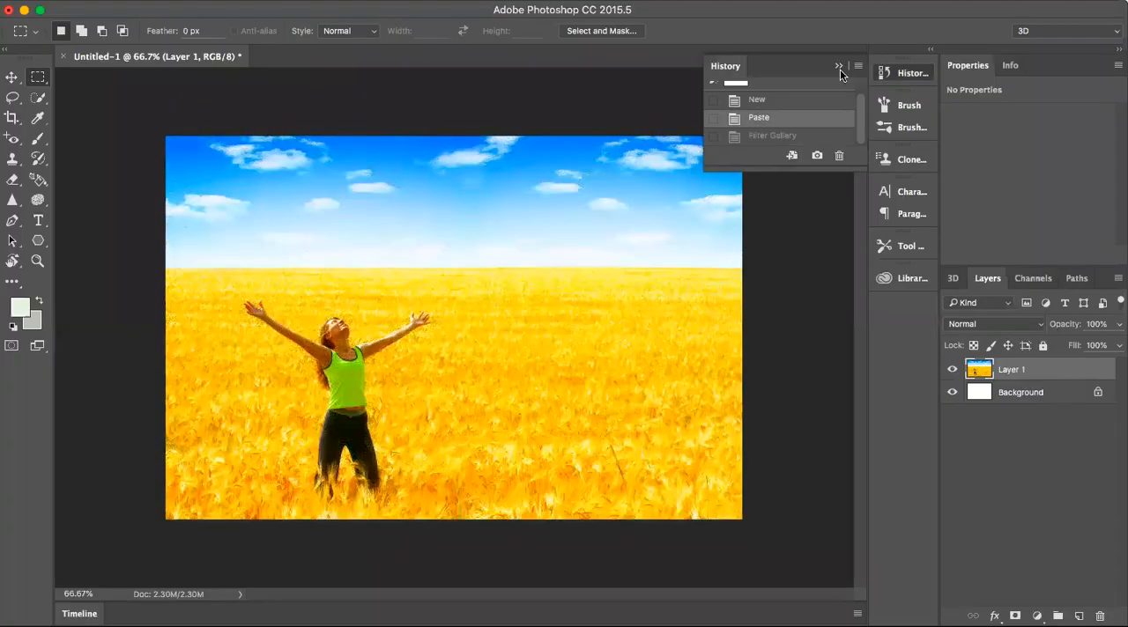
pyautogui.click(839, 66)
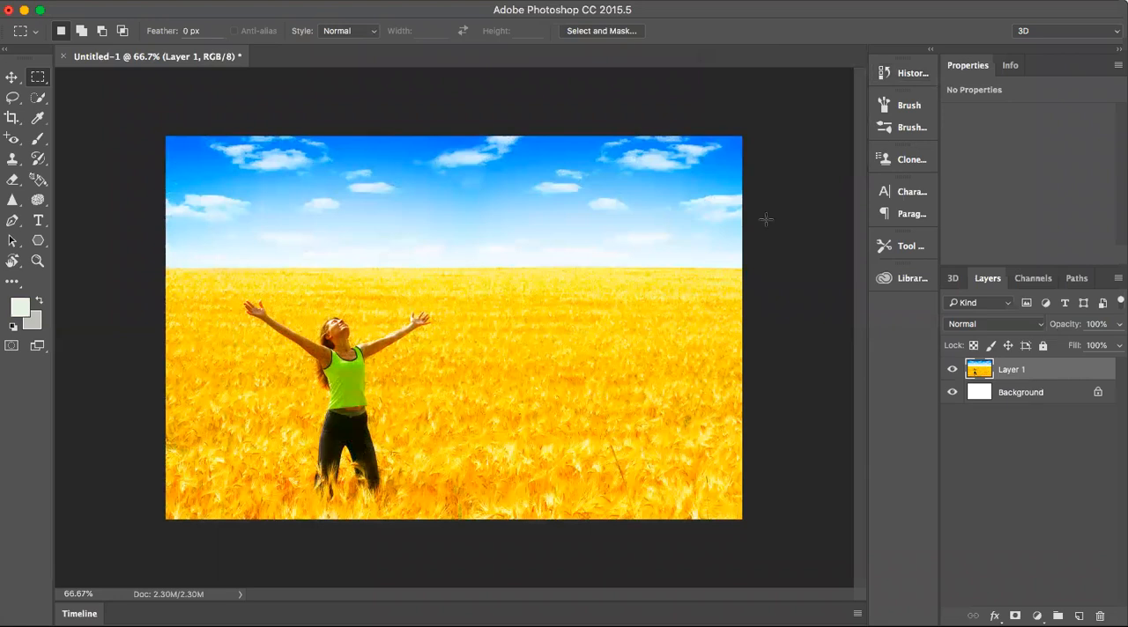
# - Compare the image at its Filter Gallery and New history states, and return it to the Paste state
pyautogui.click(879, 72)
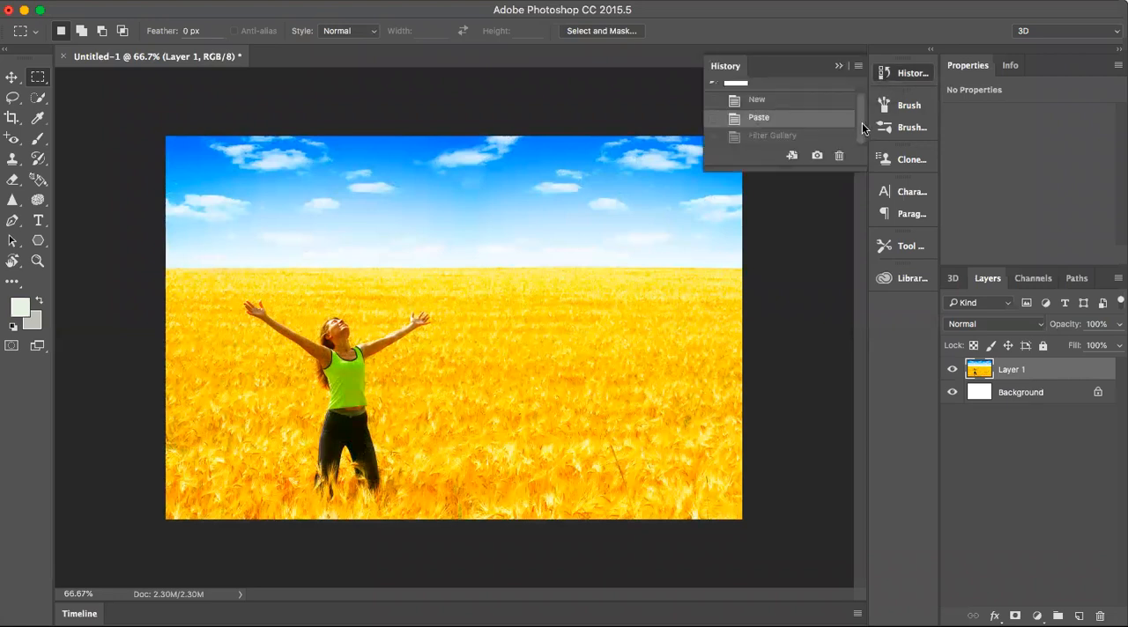
pyautogui.scroll(1, 861, 105)
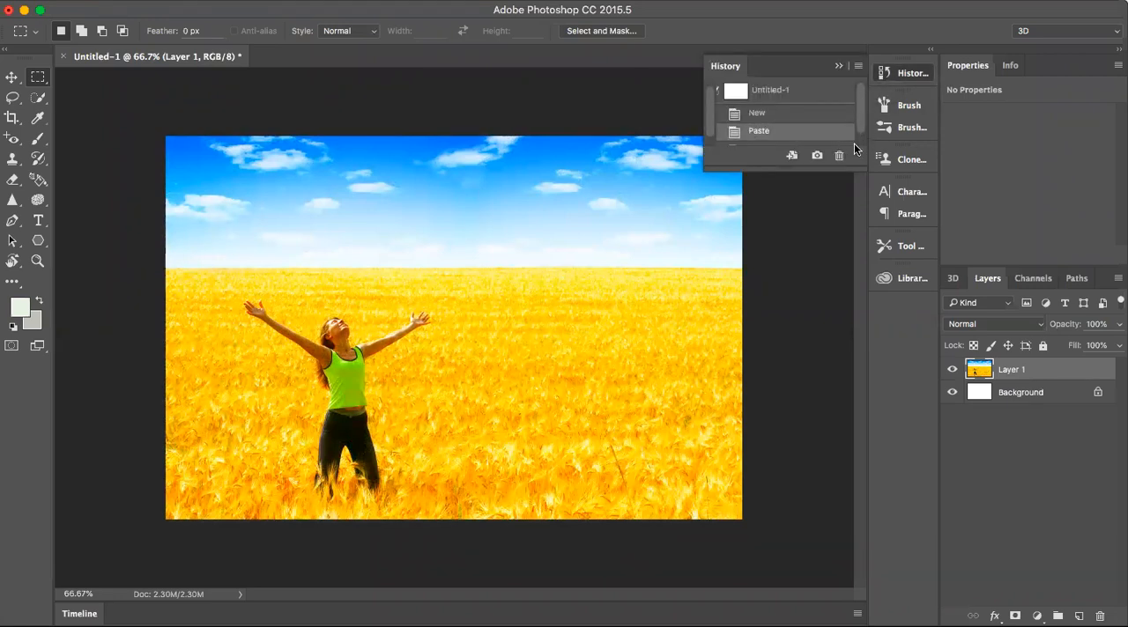
pyautogui.scroll(-1, 854, 143)
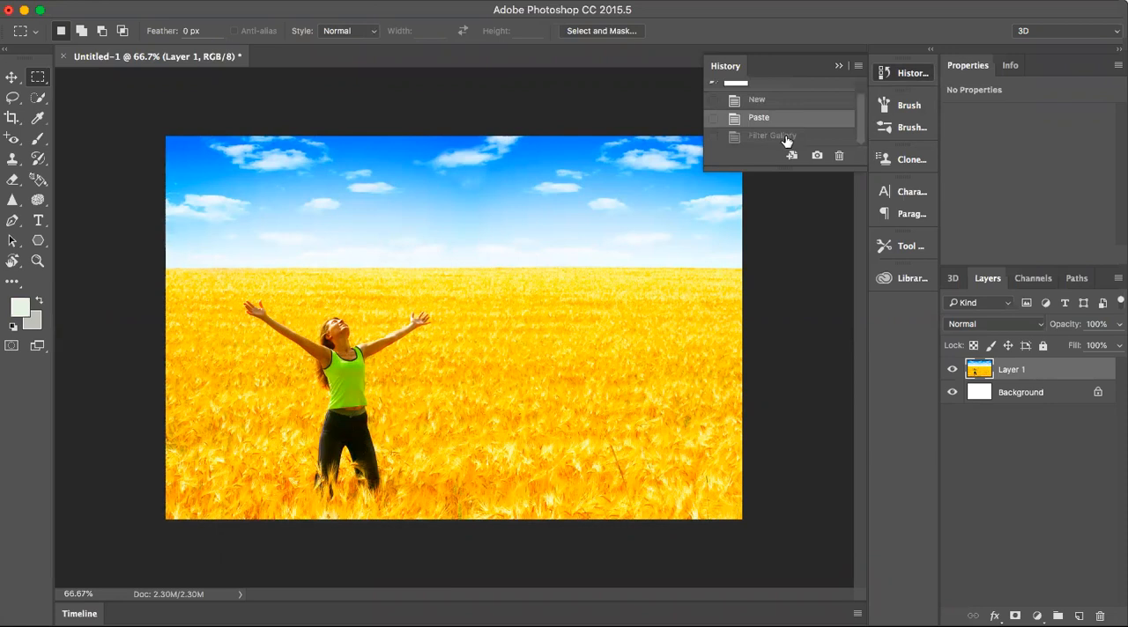
pyautogui.click(784, 135)
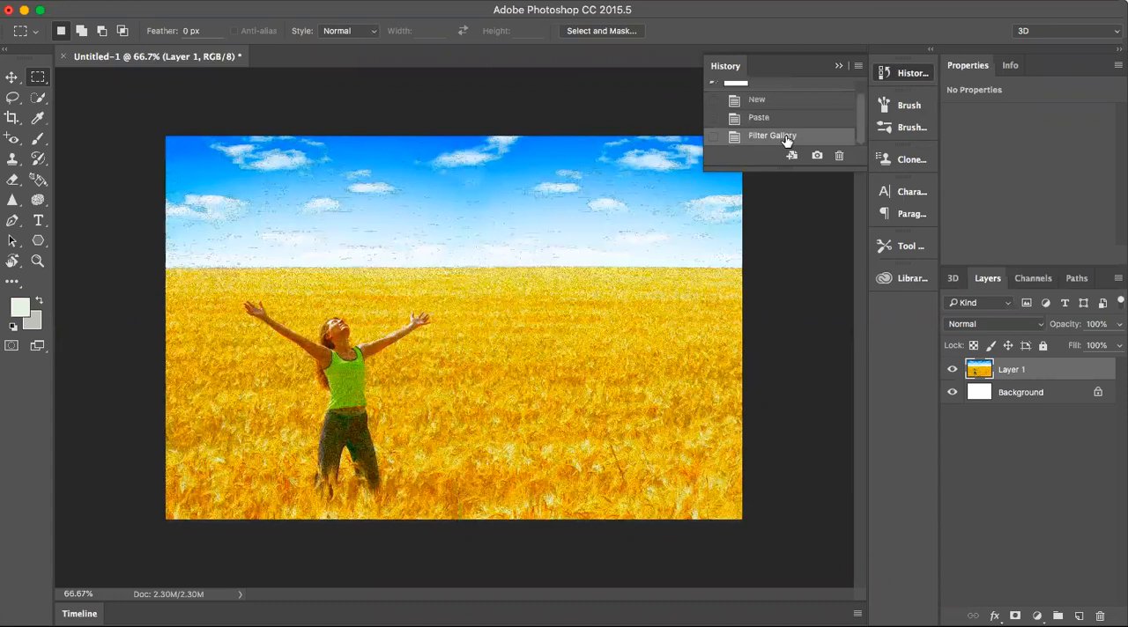
pyautogui.click(763, 100)
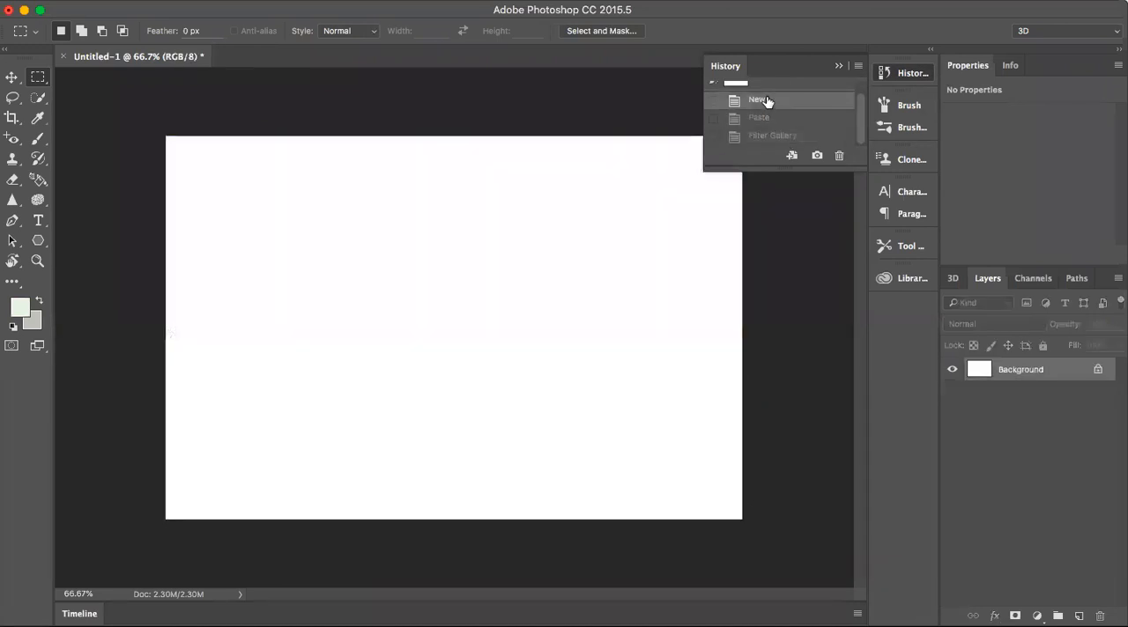
pyautogui.click(772, 119)
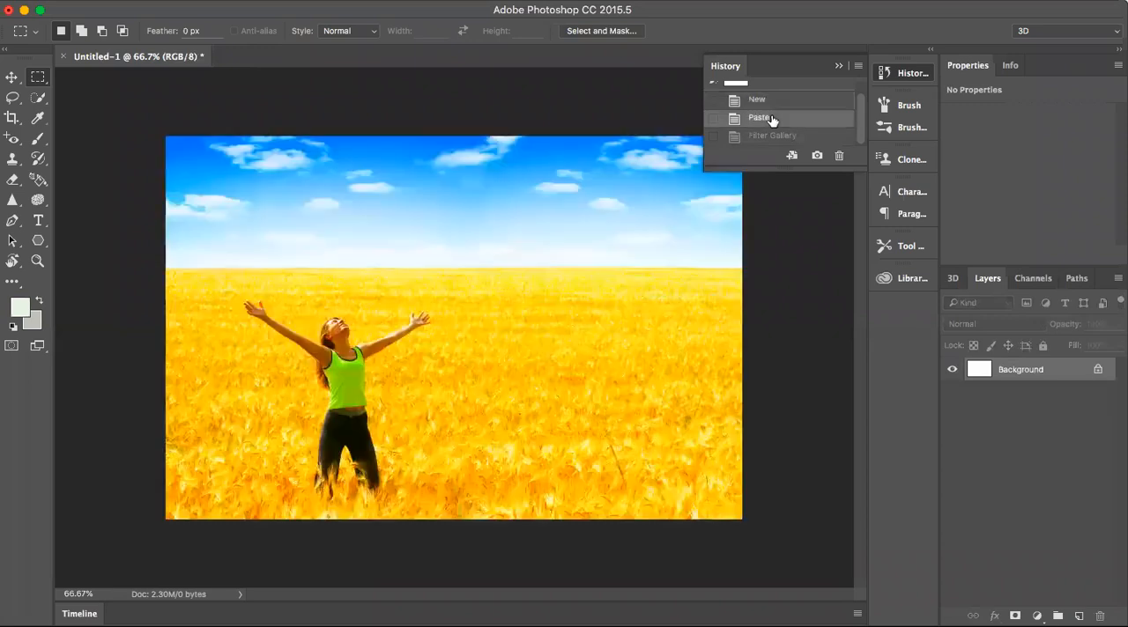
pyautogui.click(839, 67)
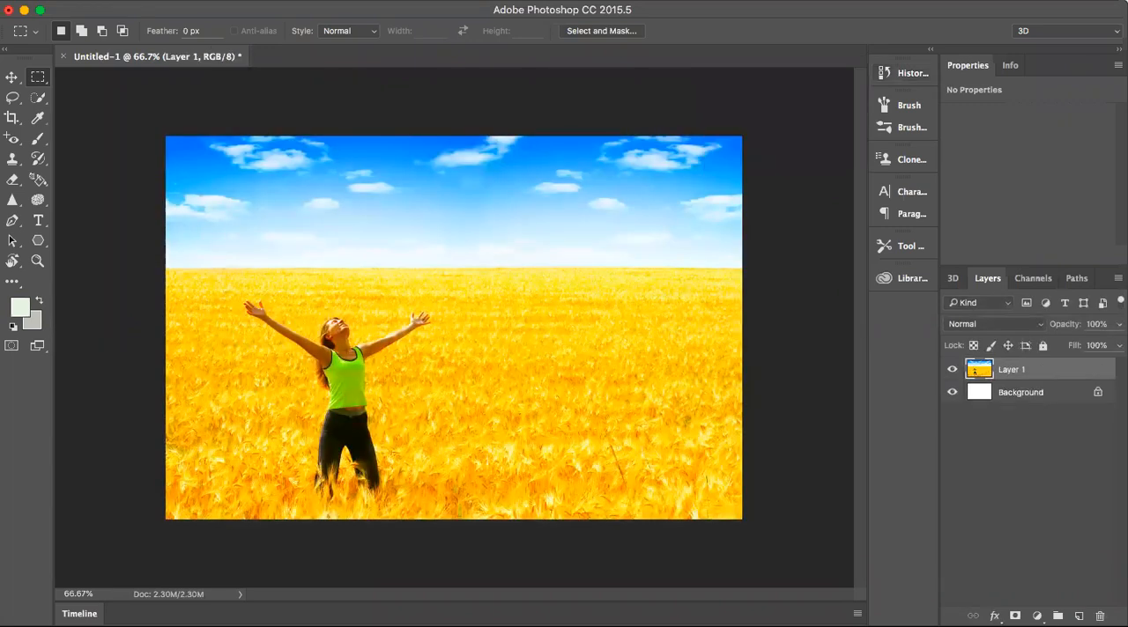
# - Choose the Texturizer filter for Layer 1 with the Canvas texture, Scaling 145% and Relief 7
pyautogui.click(384, 1)
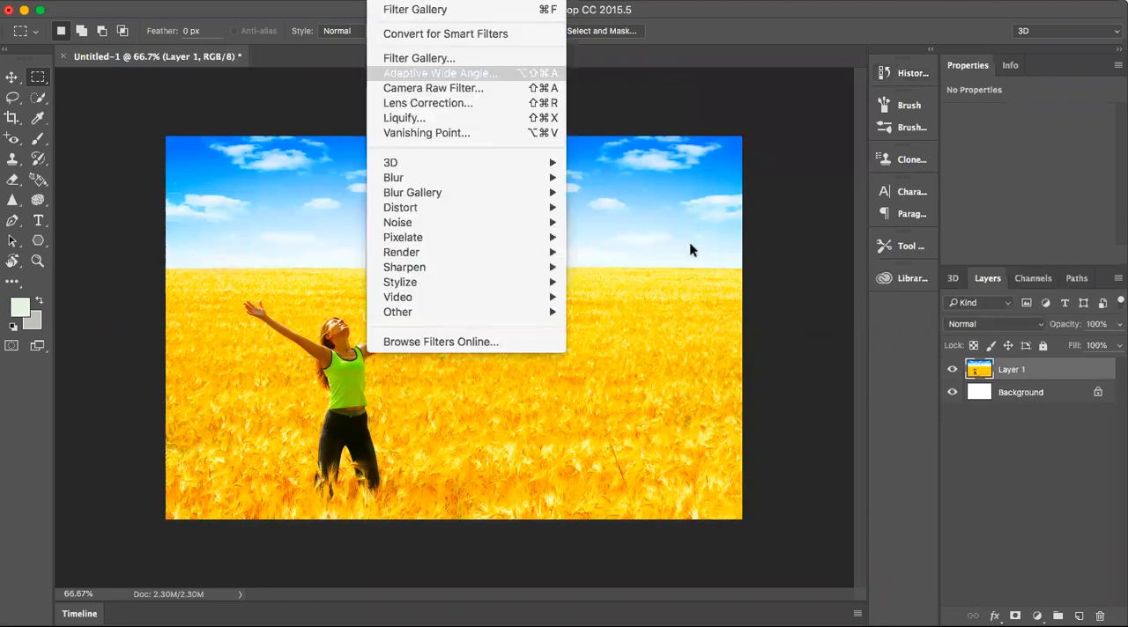
pyautogui.click(757, 235)
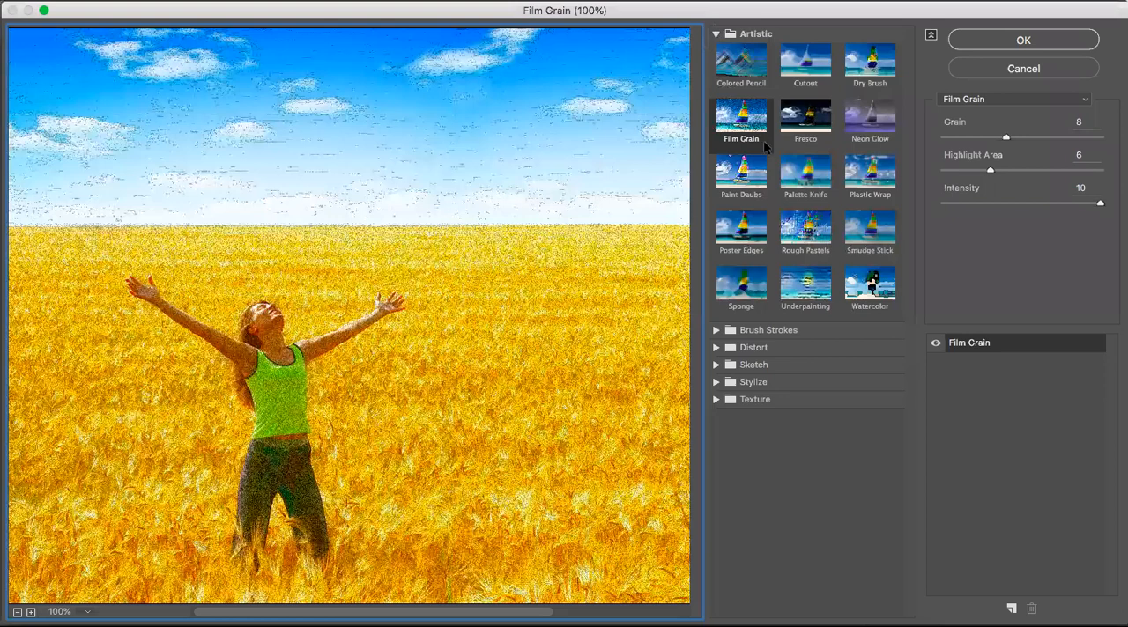
pyautogui.click(854, 200)
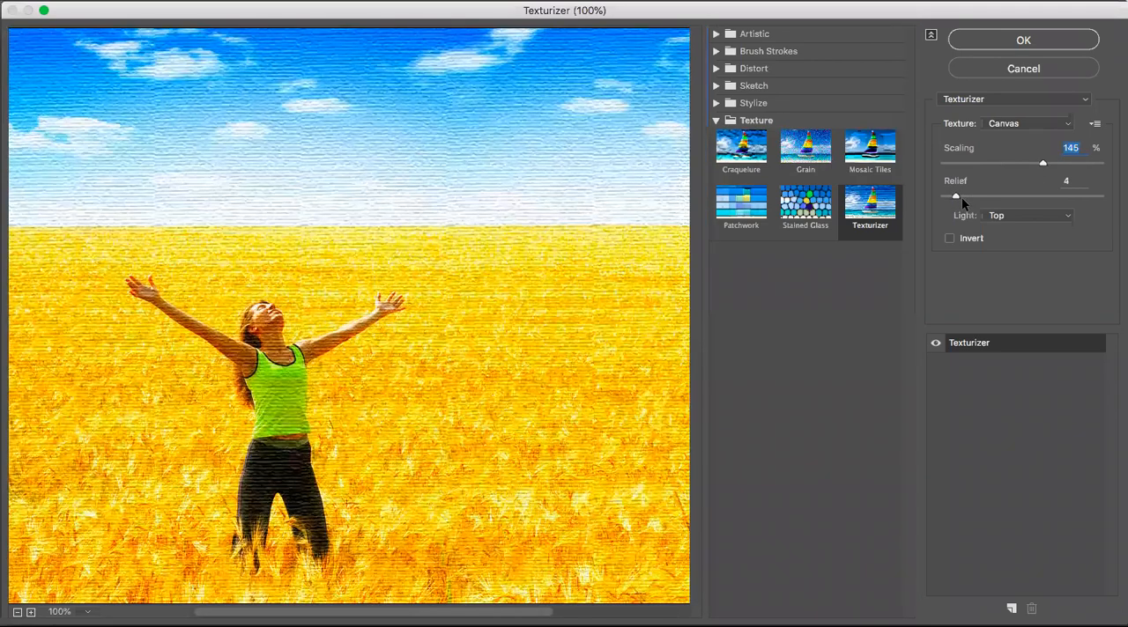
pyautogui.moveTo(961, 197); pyautogui.dragTo(969, 197)
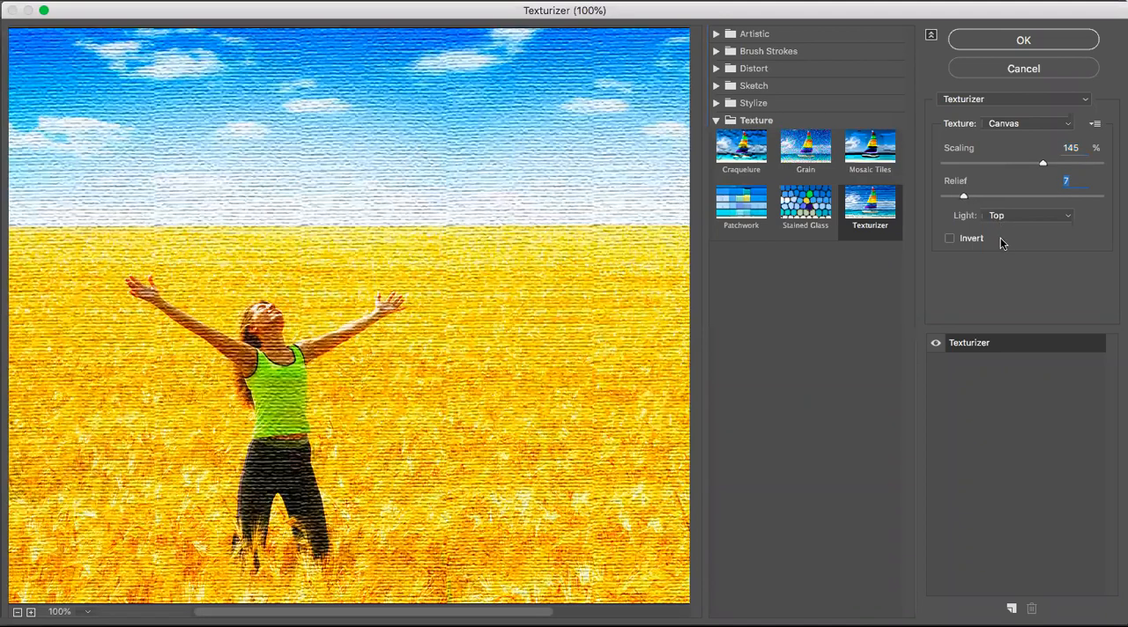
# - Try the Right and Bottom light directions for the texture, set the light back to Top and apply the filter
pyautogui.click(1000, 215)
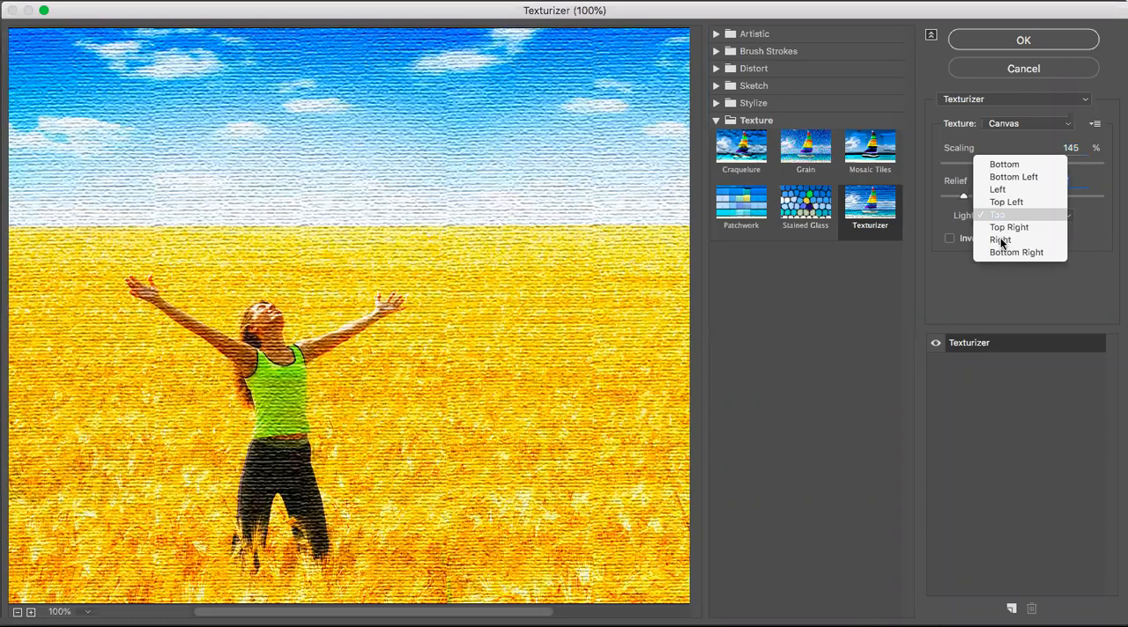
pyautogui.click(1009, 220)
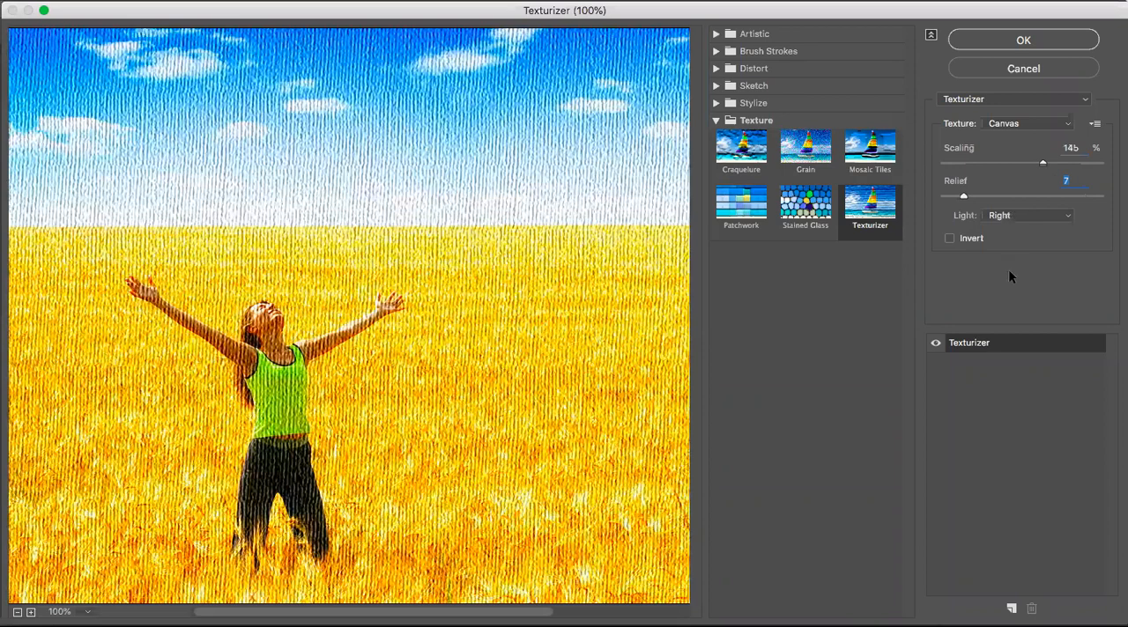
pyautogui.press('super+z')
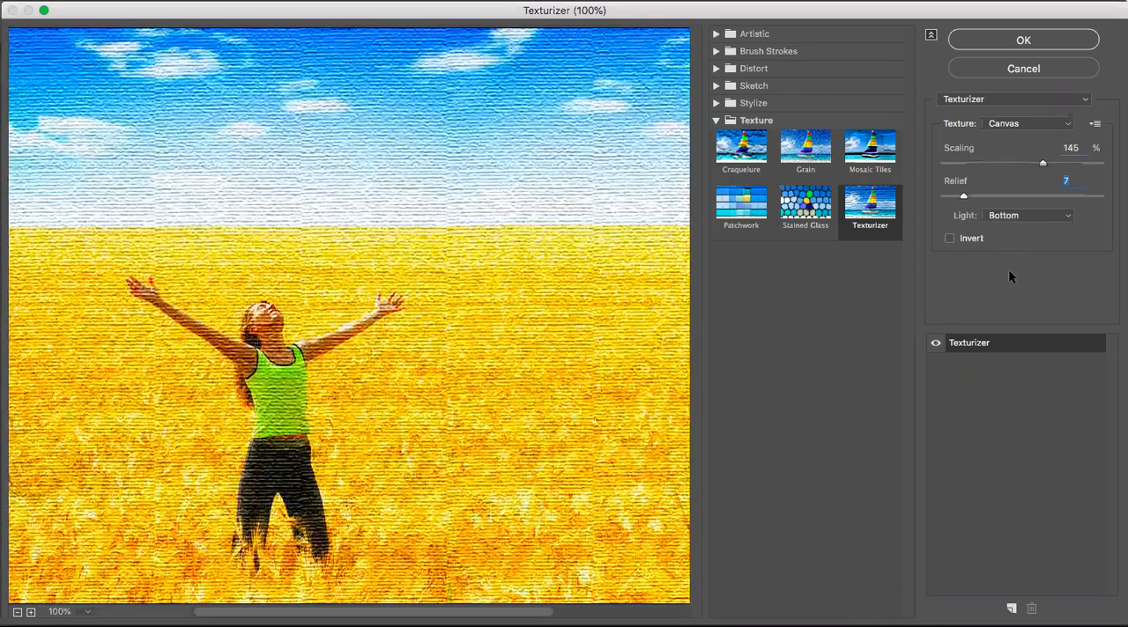
pyautogui.press('super+z')
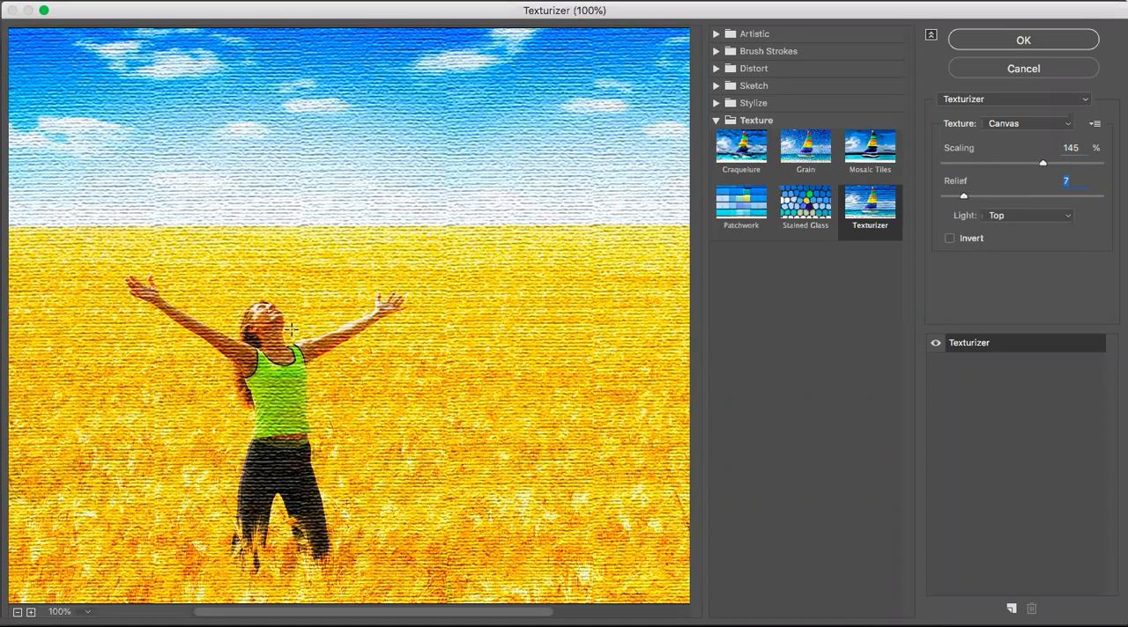
pyautogui.press('Return')
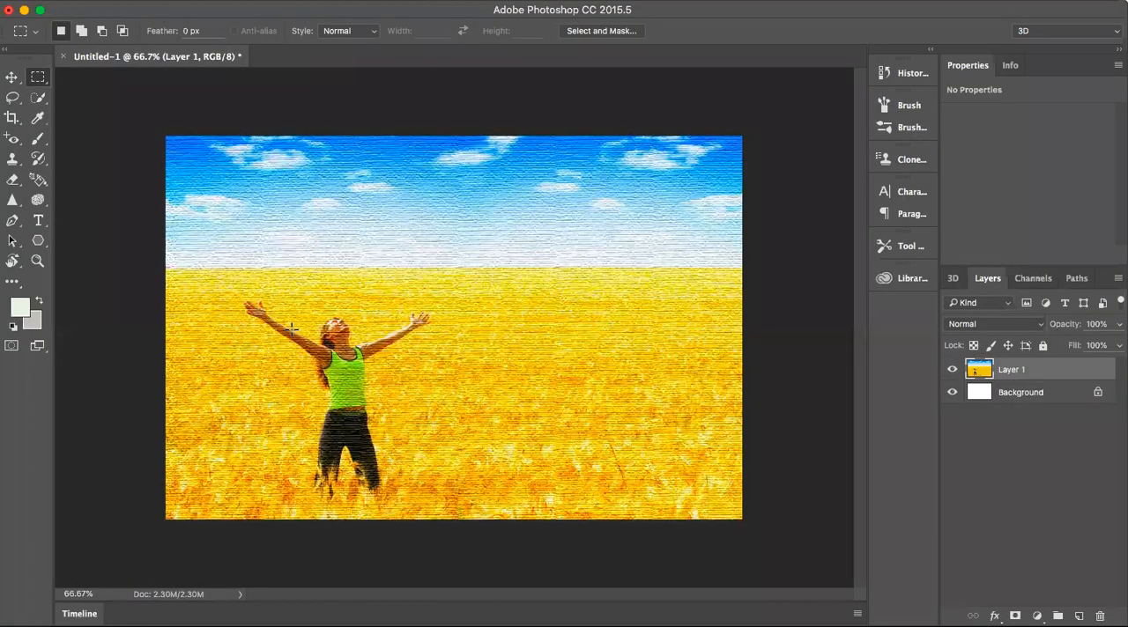
# - Return the image to its Paste history state to remove the Texturizer effect from Layer 1
pyautogui.click(892, 77)
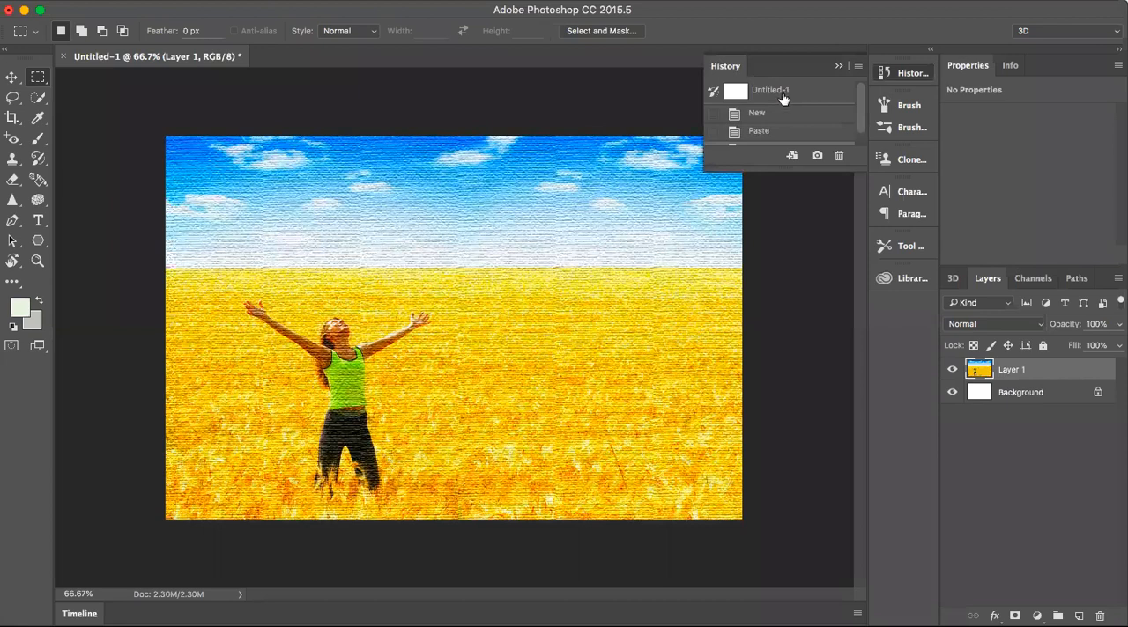
pyautogui.click(778, 132)
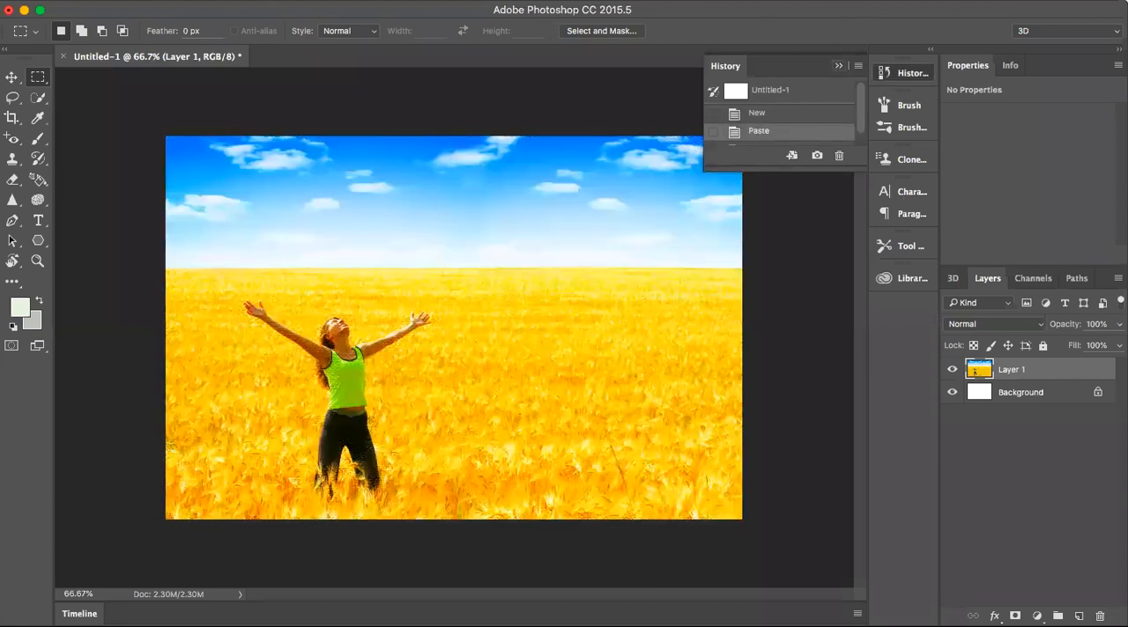
pyautogui.click(838, 65)
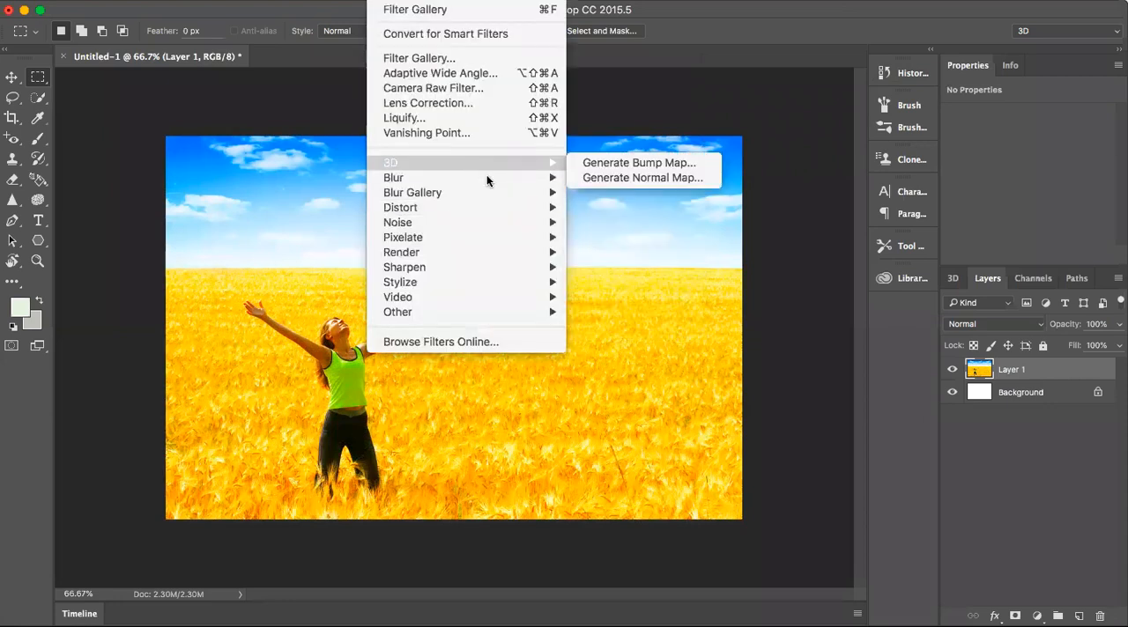
pyautogui.moveTo(489, 179)
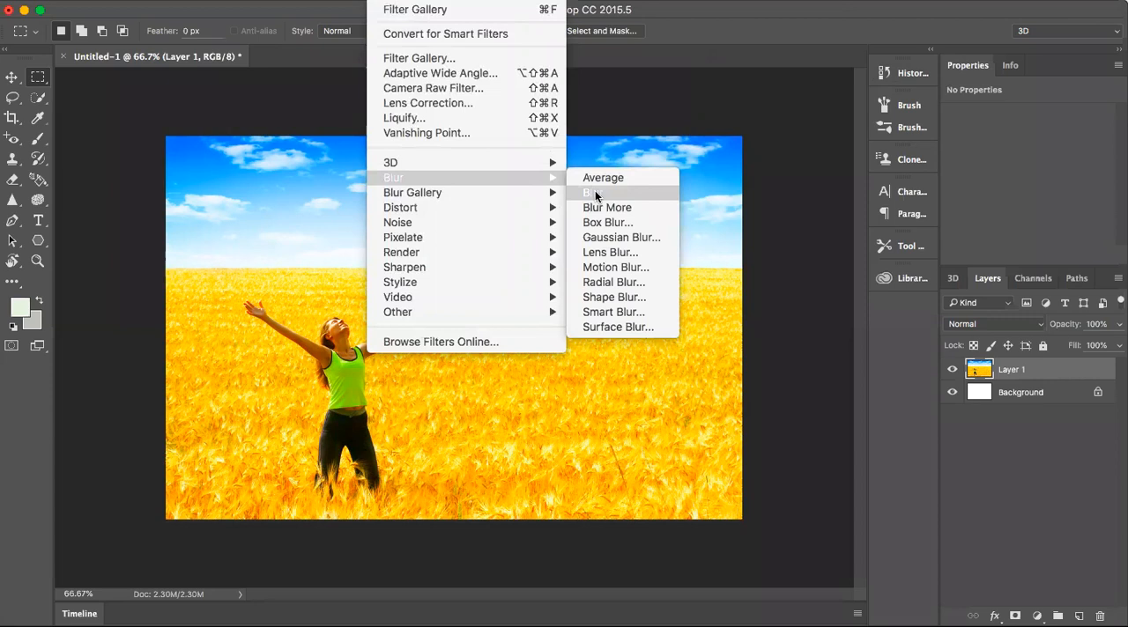
pyautogui.click(609, 252)
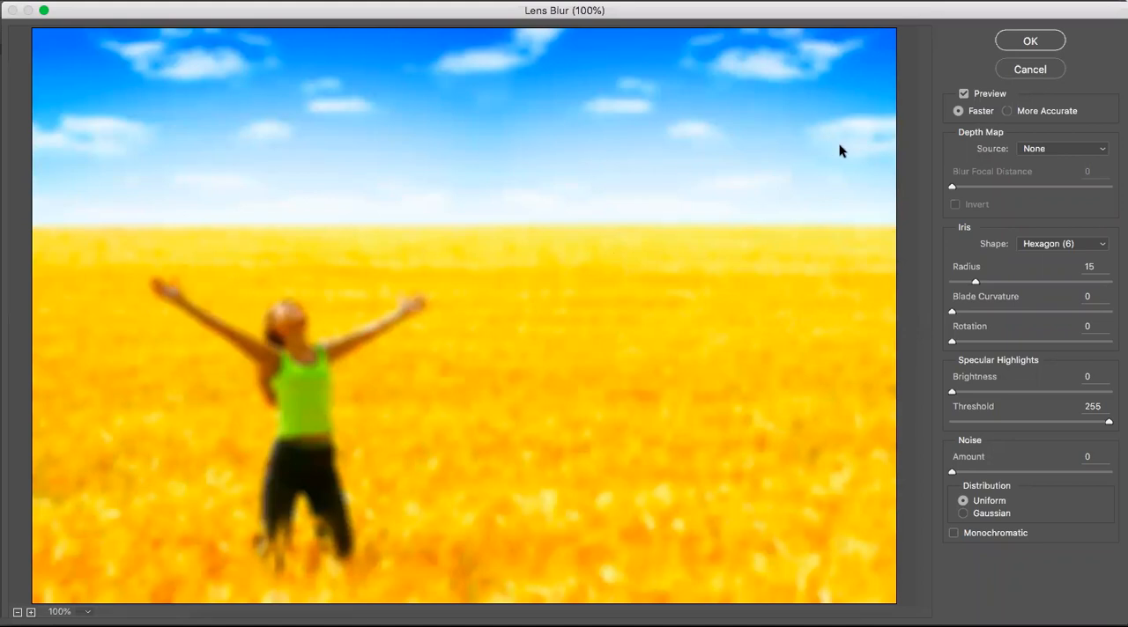
pyautogui.click(1013, 68)
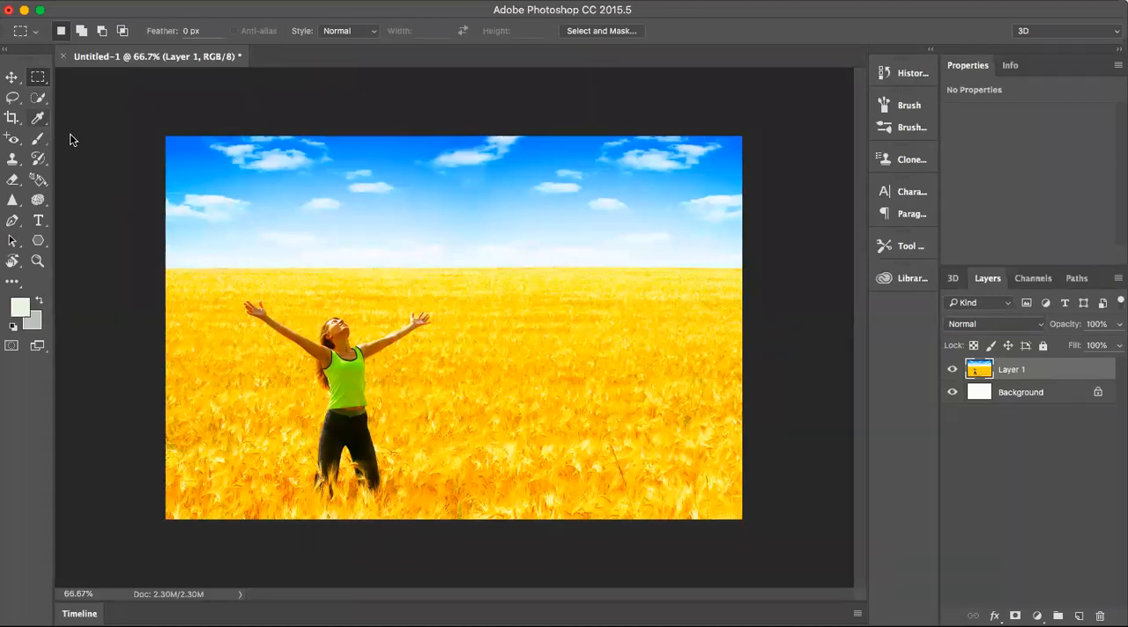
# - Select the sky and the wheat field around the woman on Layer 1 with the Quick Selection tool
pyautogui.click(38, 138)
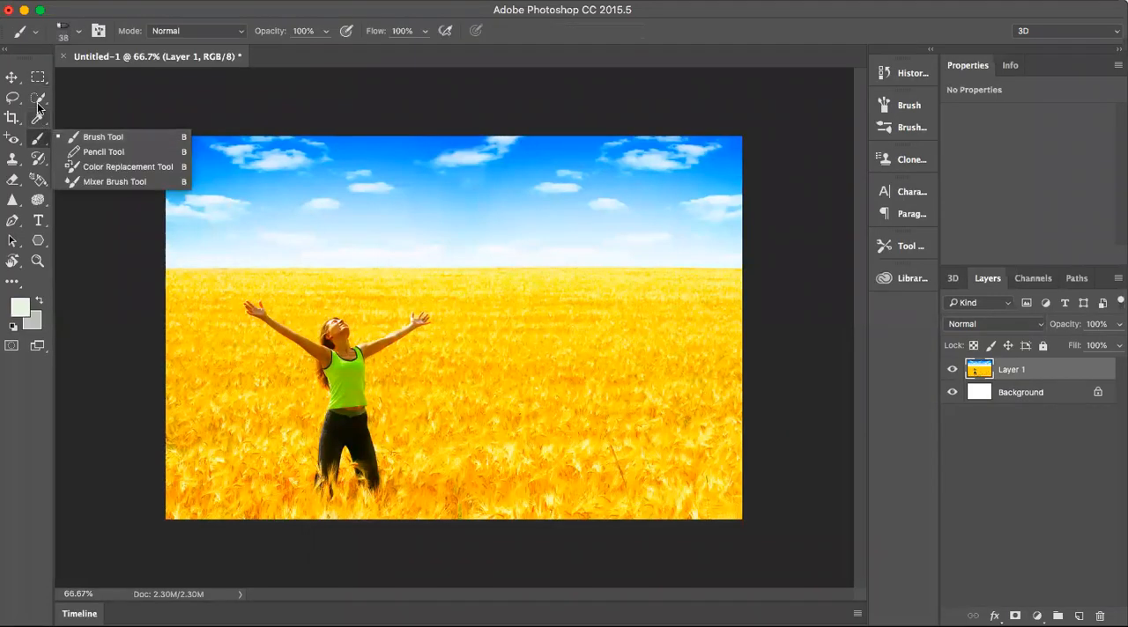
pyautogui.click(39, 109)
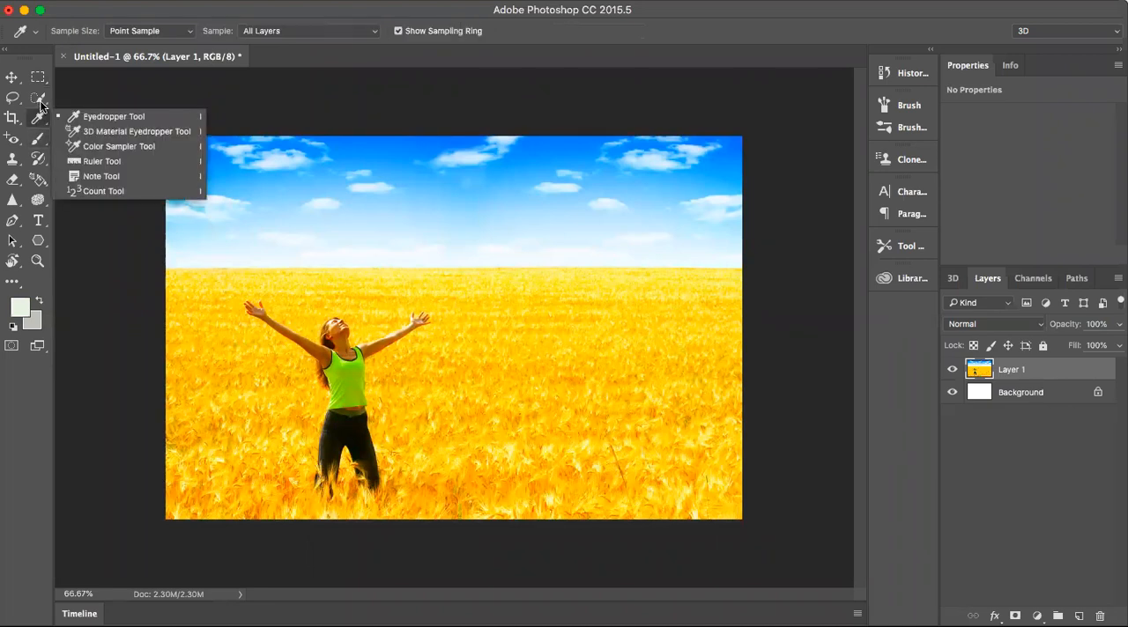
pyautogui.click(39, 100)
pyautogui.moveTo(312, 170)
pyautogui.mouseDown()
pyautogui.moveTo(582, 224)
pyautogui.moveTo(553, 351)
pyautogui.moveTo(570, 454)
pyautogui.moveTo(681, 457)
pyautogui.moveTo(658, 382)
pyautogui.moveTo(679, 341)
pyautogui.moveTo(717, 426)
pyautogui.moveTo(624, 473)
pyautogui.moveTo(533, 481)
pyautogui.moveTo(471, 460)
pyautogui.moveTo(464, 441)
pyautogui.moveTo(424, 427)
pyautogui.moveTo(417, 411)
pyautogui.moveTo(425, 386)
pyautogui.moveTo(482, 320)
pyautogui.moveTo(488, 299)
pyautogui.moveTo(469, 275)
pyautogui.moveTo(252, 272)
pyautogui.moveTo(176, 302)
pyautogui.moveTo(212, 412)
pyautogui.moveTo(257, 416)
pyautogui.moveTo(266, 430)
pyautogui.moveTo(284, 395)
pyautogui.moveTo(262, 463)
pyautogui.moveTo(228, 492)
pyautogui.moveTo(358, 504)
pyautogui.mouseUp()
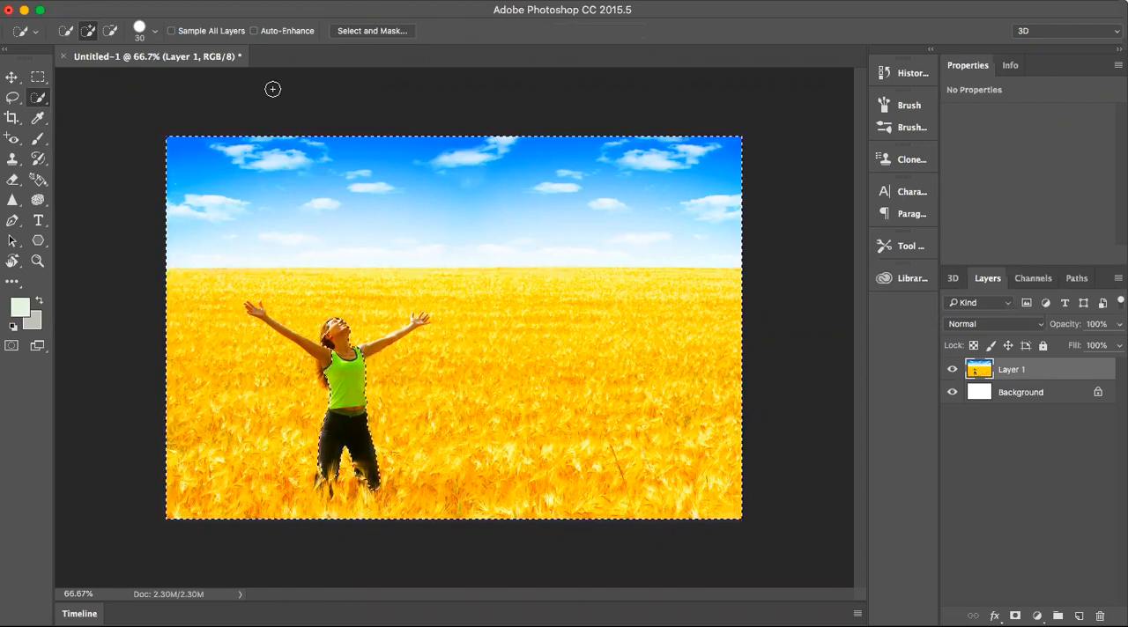
# - Subtract the woman's head and raised arms from the background selection, and set the Quick Selection tool back to adding
pyautogui.click(110, 31)
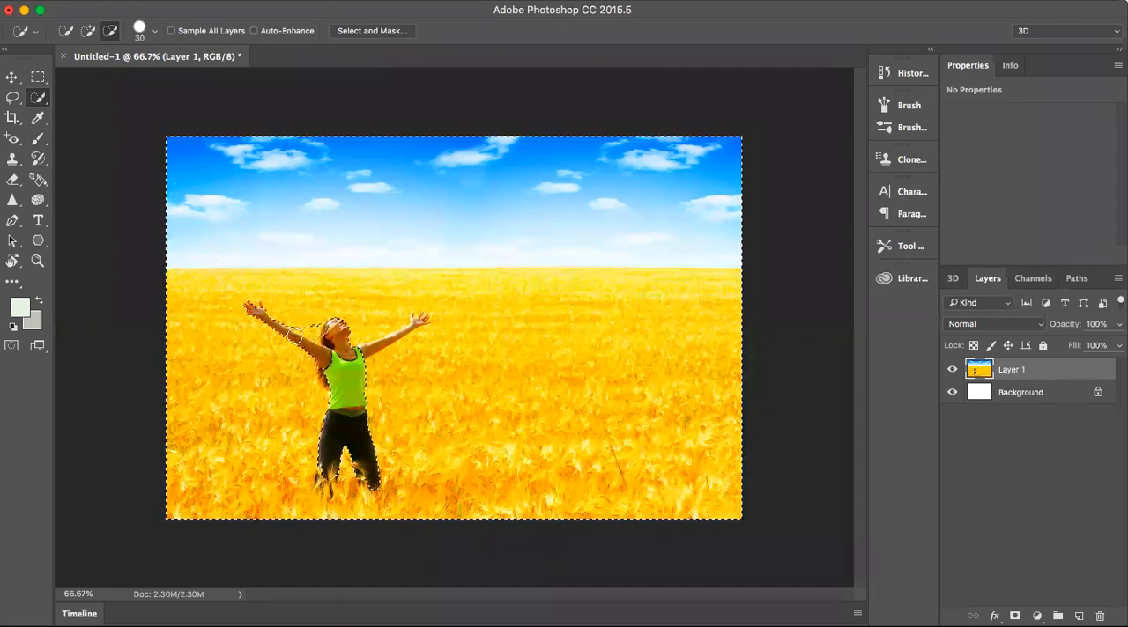
pyautogui.moveTo(361, 348); pyautogui.dragTo(378, 344)
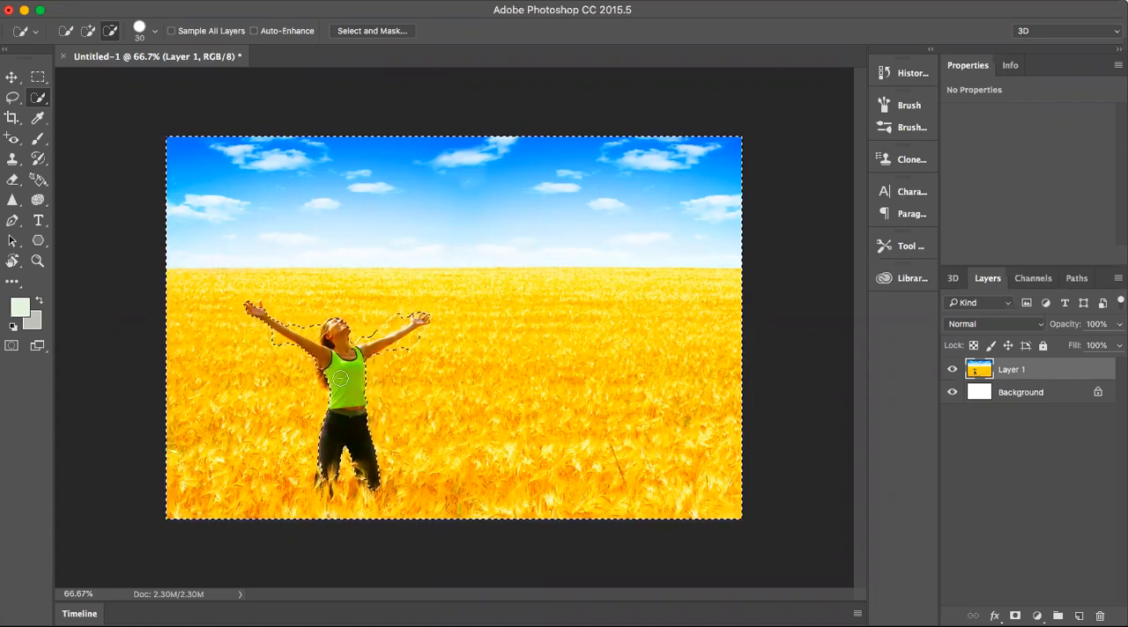
pyautogui.click(88, 31)
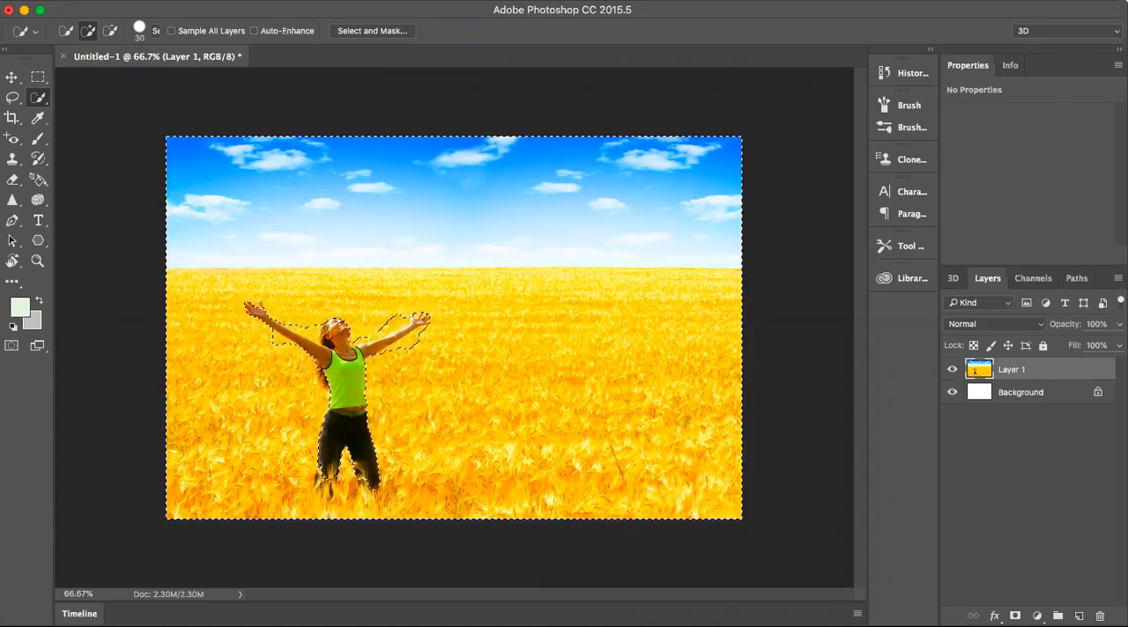
# - Apply the Lens Blur filter to the selected background around the woman, and deselect
pyautogui.click(385, 1)
pyautogui.moveTo(533, 177)
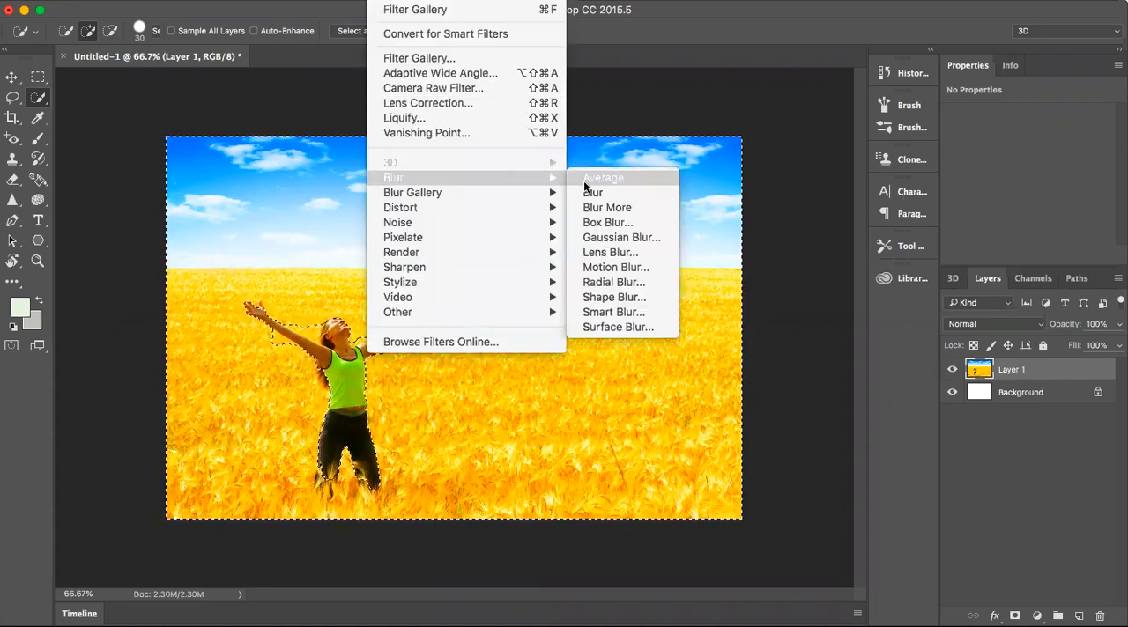
pyautogui.click(607, 242)
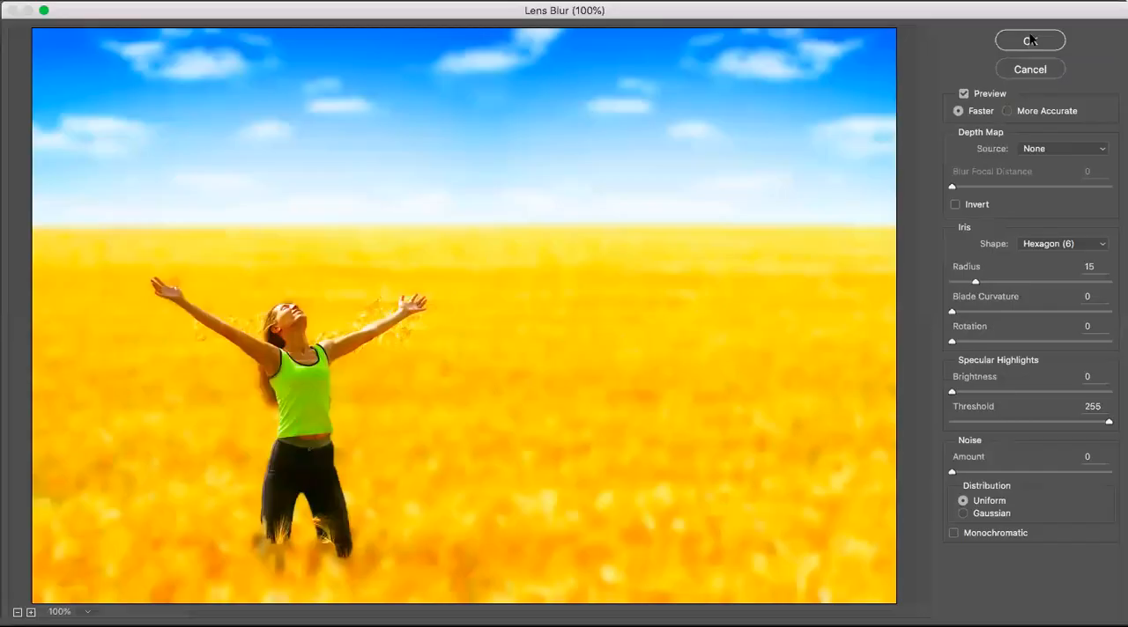
pyautogui.click(1024, 38)
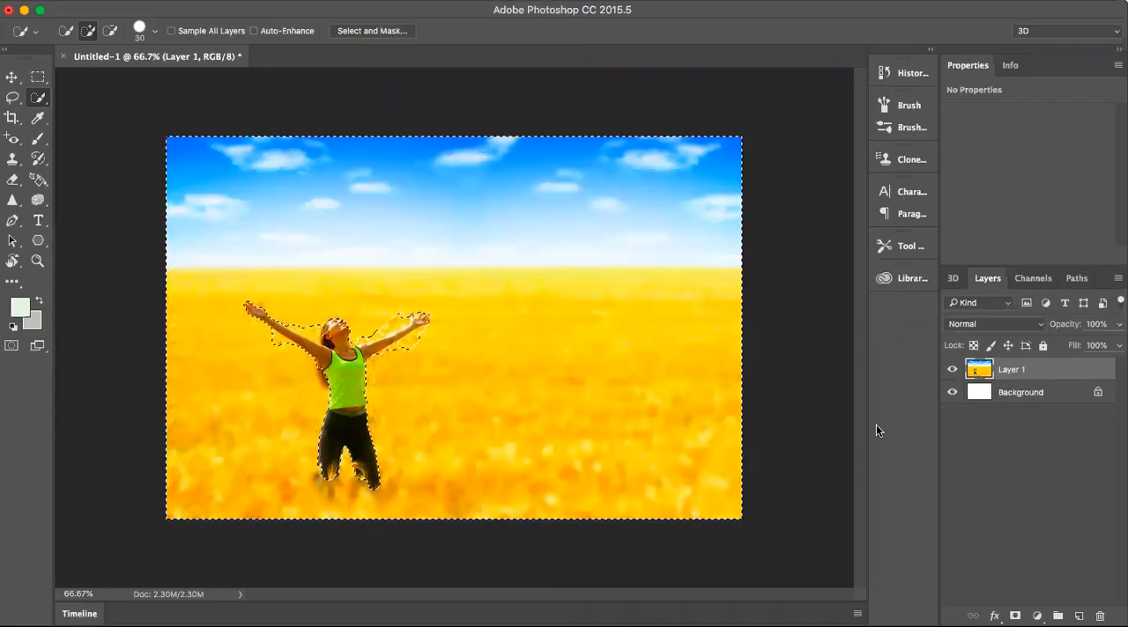
pyautogui.click(38, 77)
pyautogui.click(244, 181)
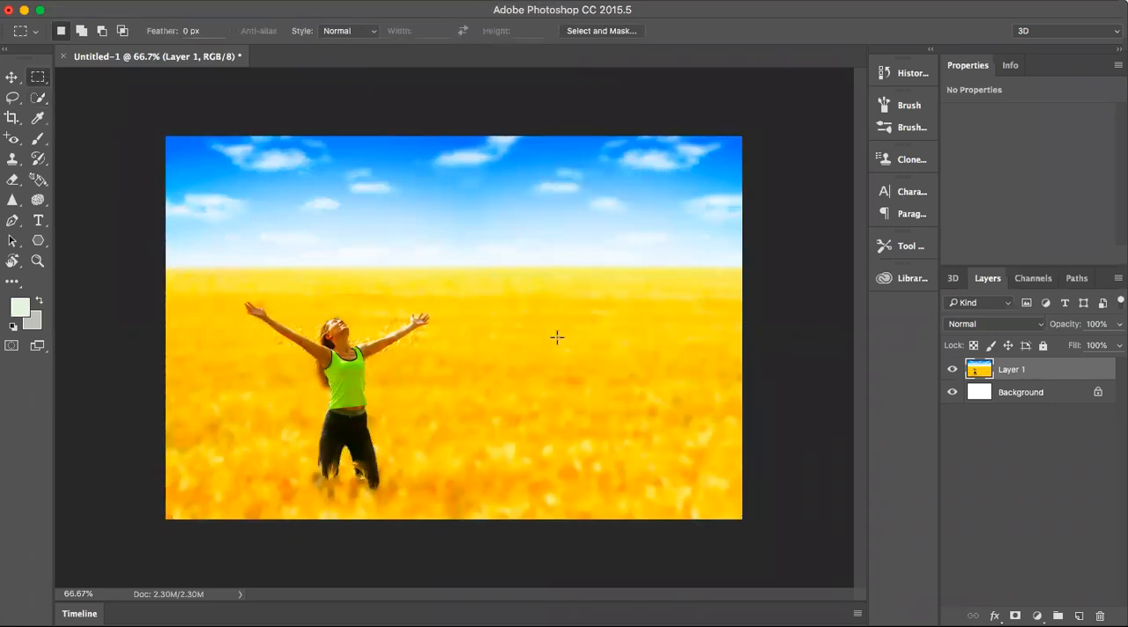
# - Return the image to its Paste history state to remove the lens blur
pyautogui.press('z')
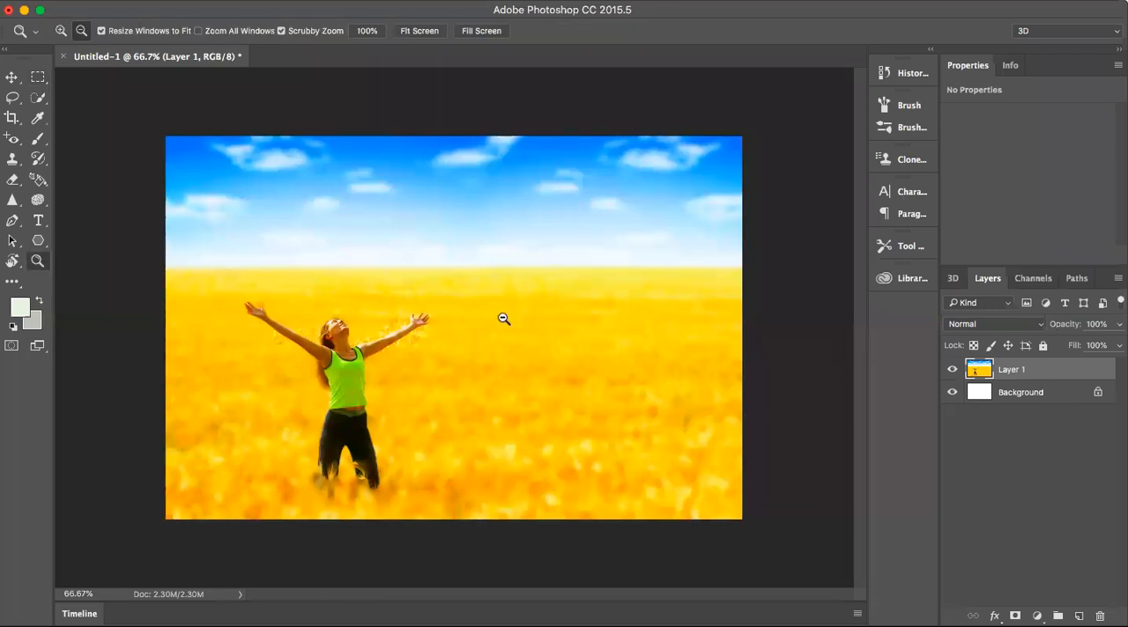
pyautogui.click(61, 31)
pyautogui.moveTo(365, 375); pyautogui.dragTo(497, 383)
pyautogui.click(81, 31)
pyautogui.click(900, 70)
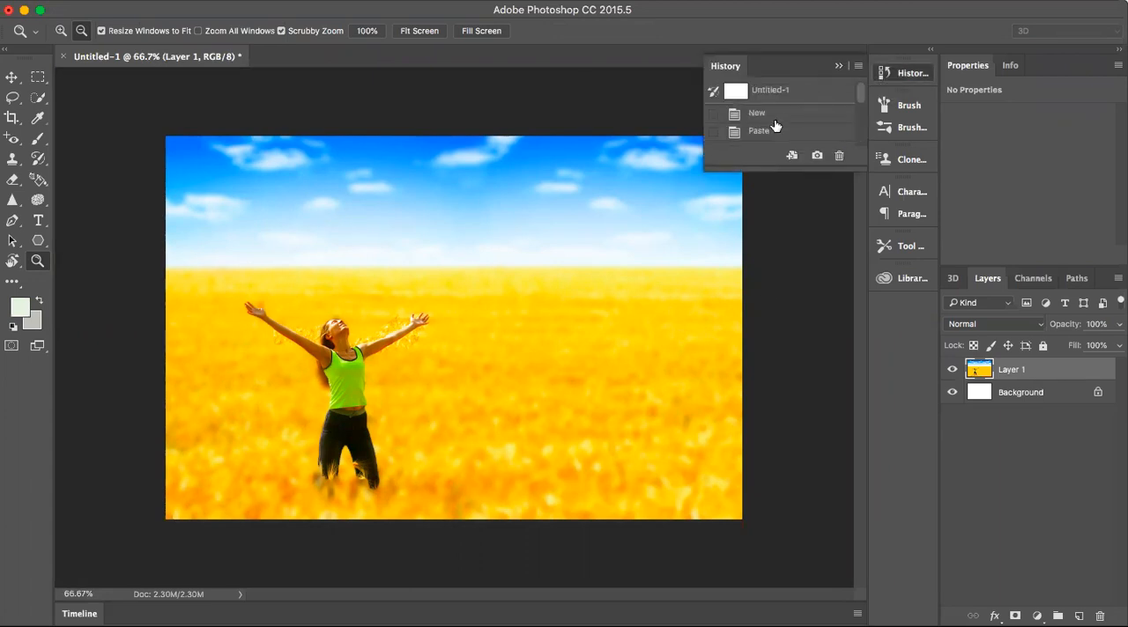
pyautogui.click(769, 132)
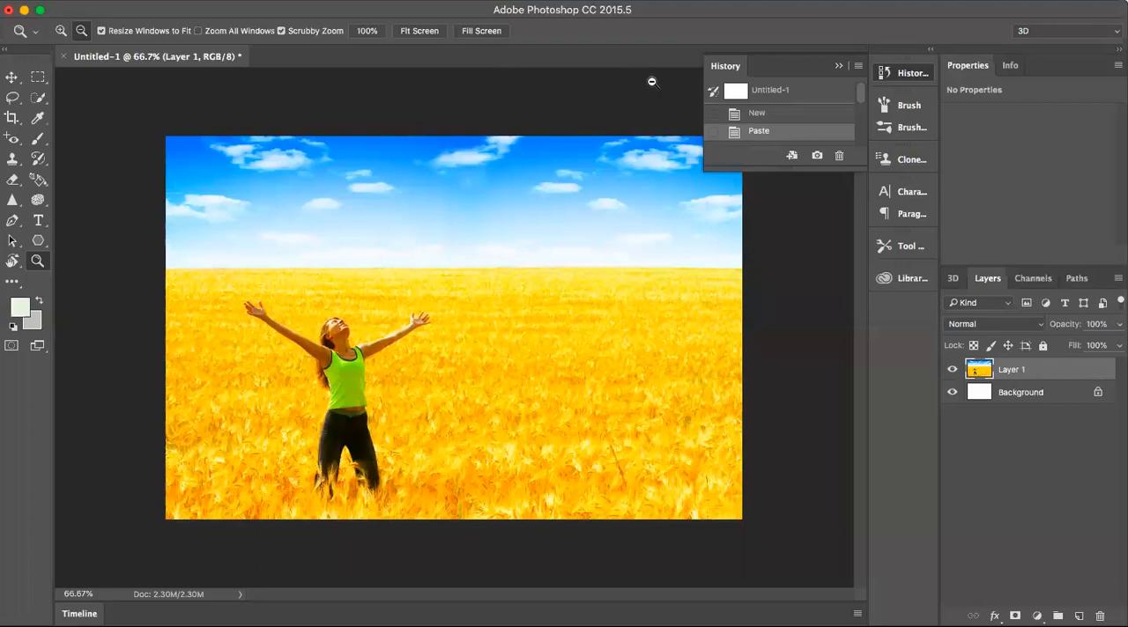
pyautogui.click(838, 67)
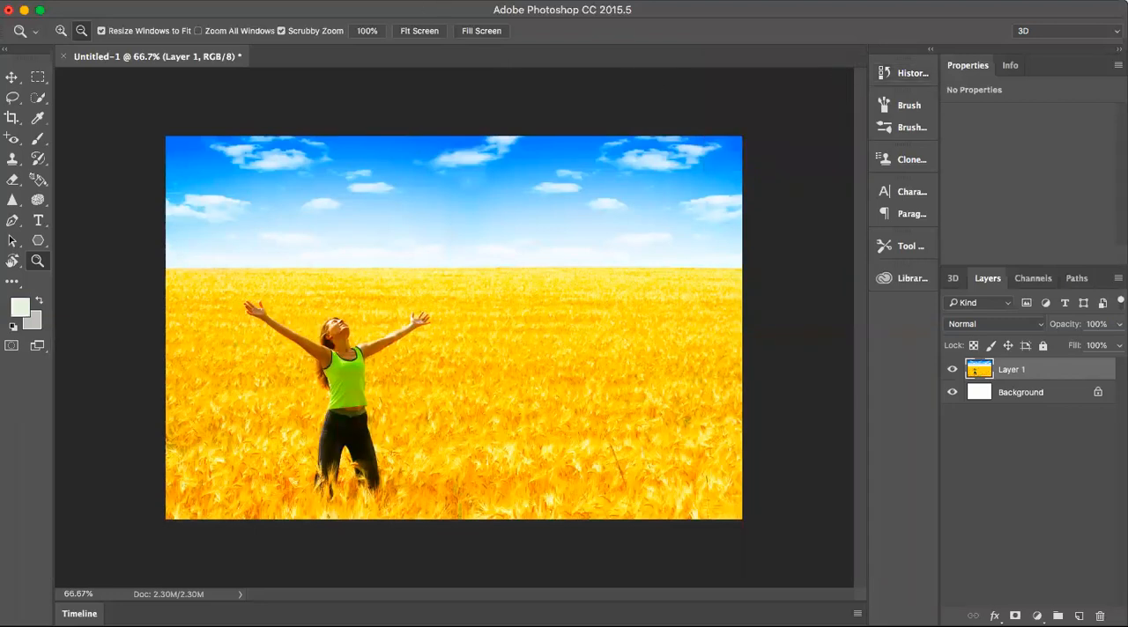
# - Apply the Add Noise filter to Layer 1 with an Amount of 54.20% and Uniform distribution
pyautogui.click(384, 1)
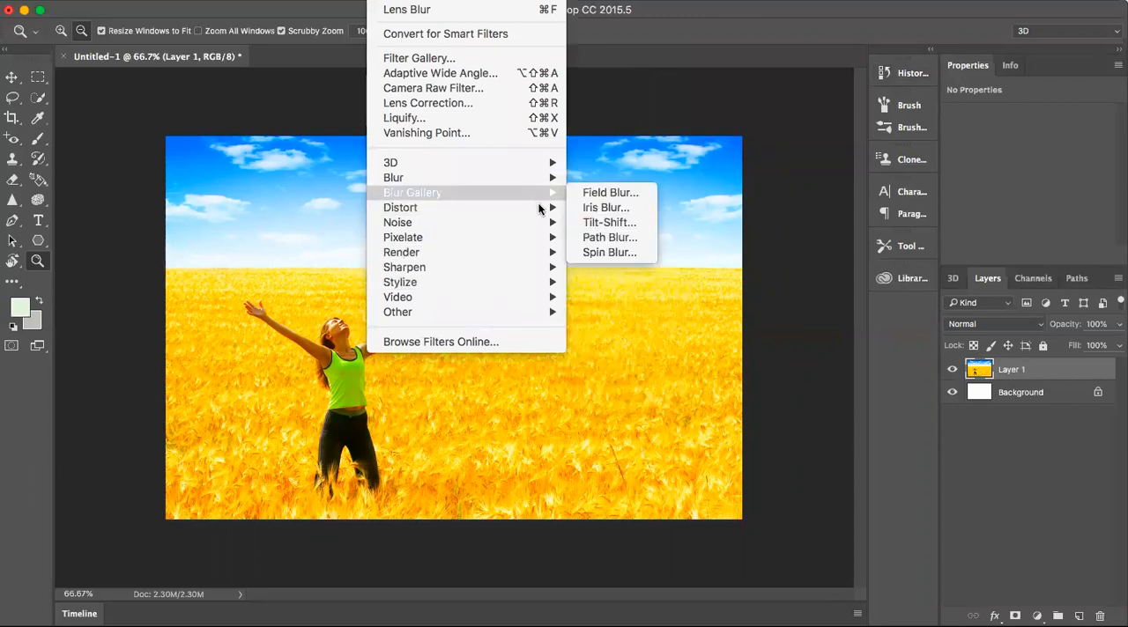
pyautogui.moveTo(554, 225)
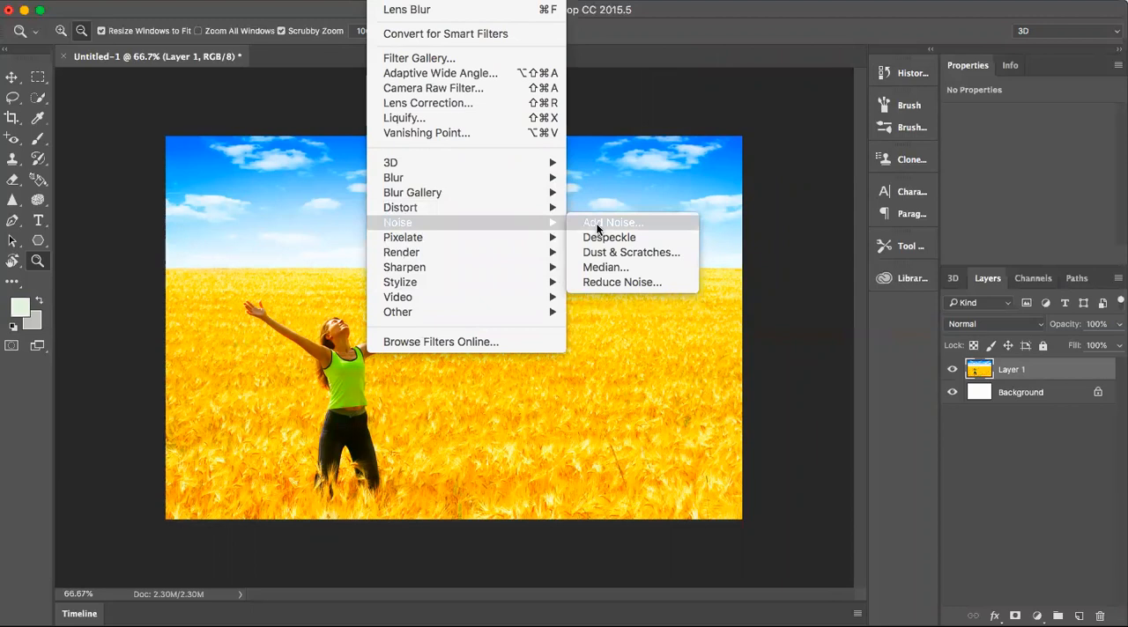
pyautogui.click(596, 223)
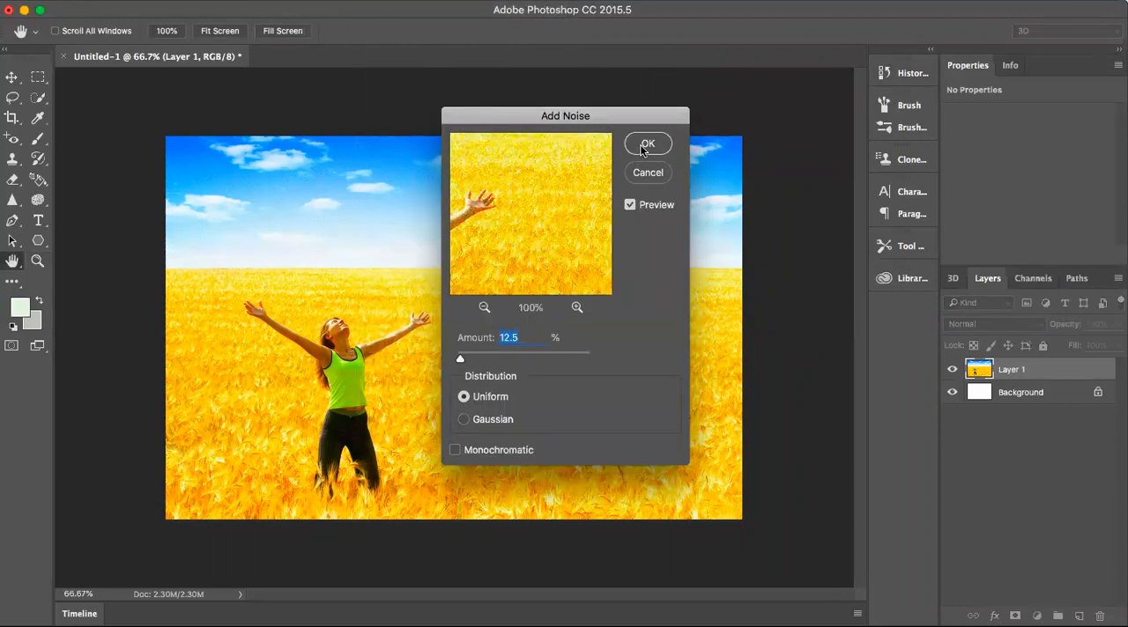
pyautogui.moveTo(460, 359); pyautogui.dragTo(482, 362)
pyautogui.moveTo(510, 362); pyautogui.dragTo(524, 363)
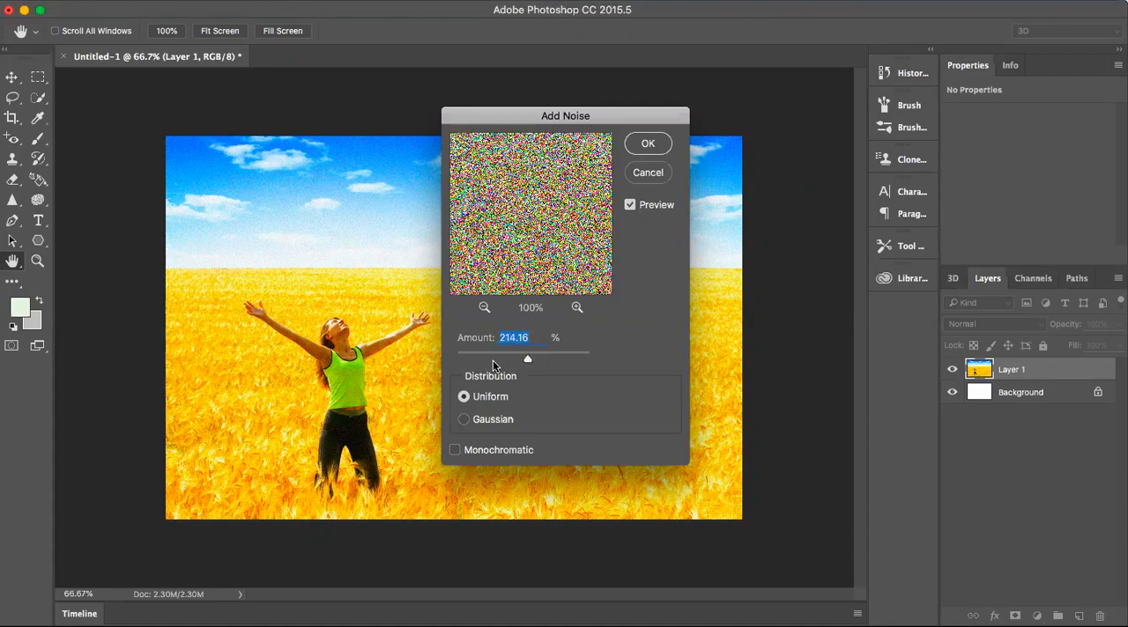
pyautogui.moveTo(458, 356); pyautogui.dragTo(464, 355)
pyautogui.click(473, 357)
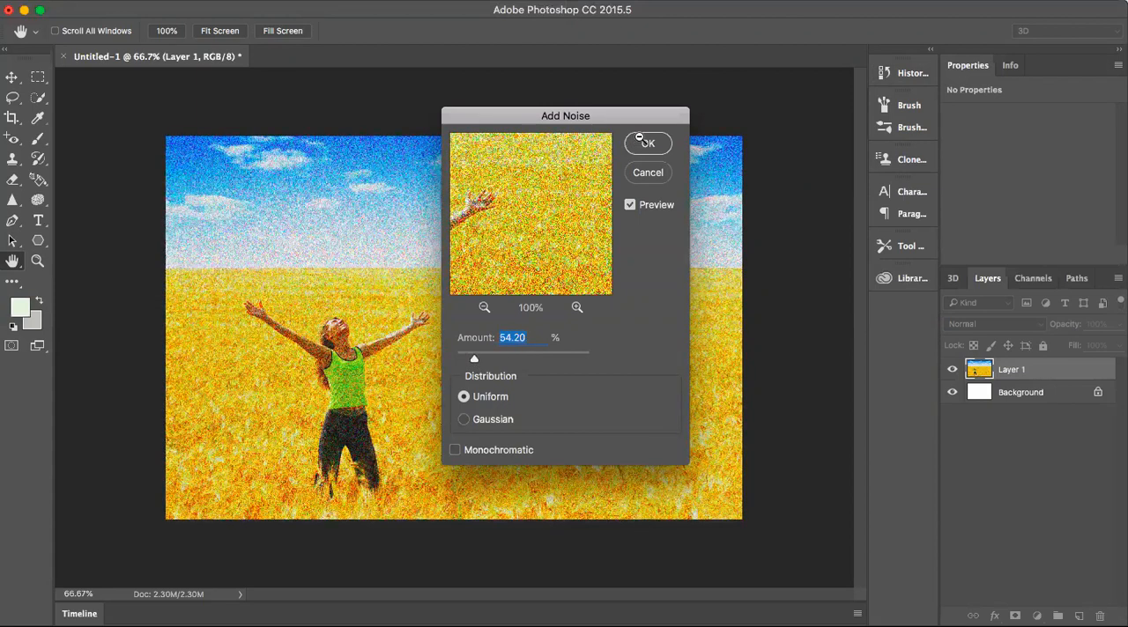
pyautogui.click(646, 142)
pyautogui.press('z')
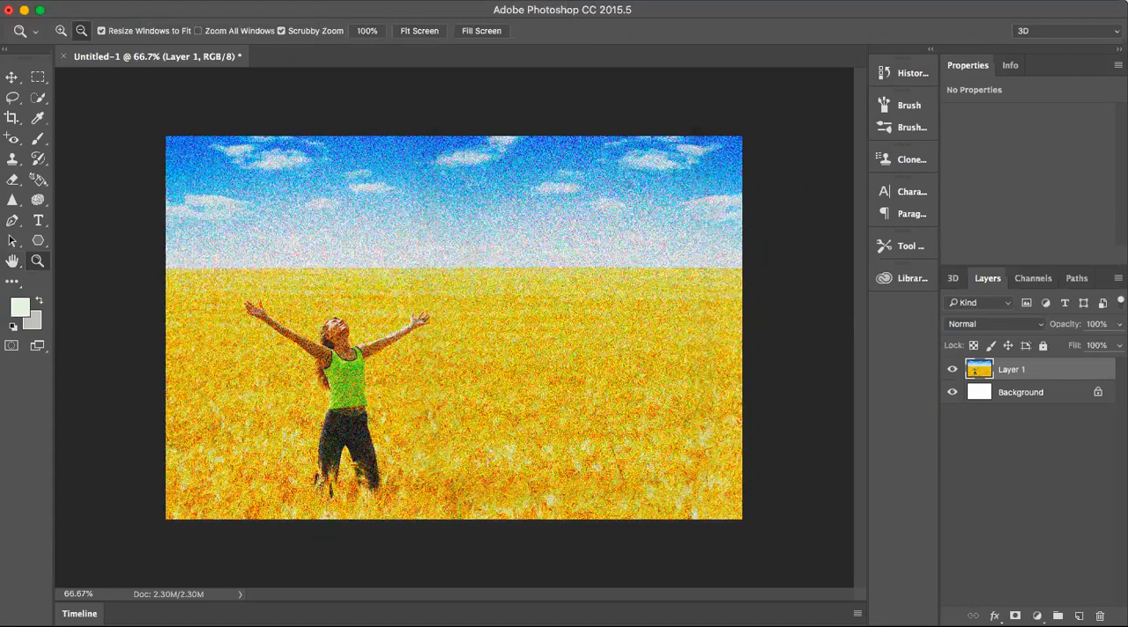
# - Convert the image to Grayscale mode, flattening the layers and discarding the color information
pyautogui.click(216, 1)
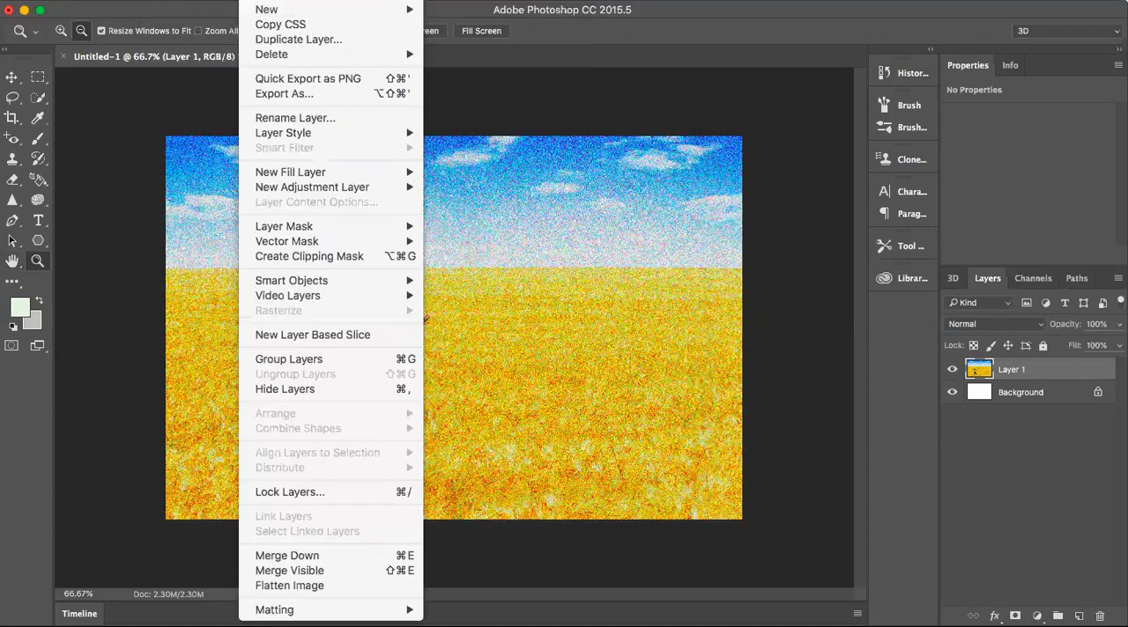
pyautogui.moveTo(339, 34)
pyautogui.moveTo(339, 9)
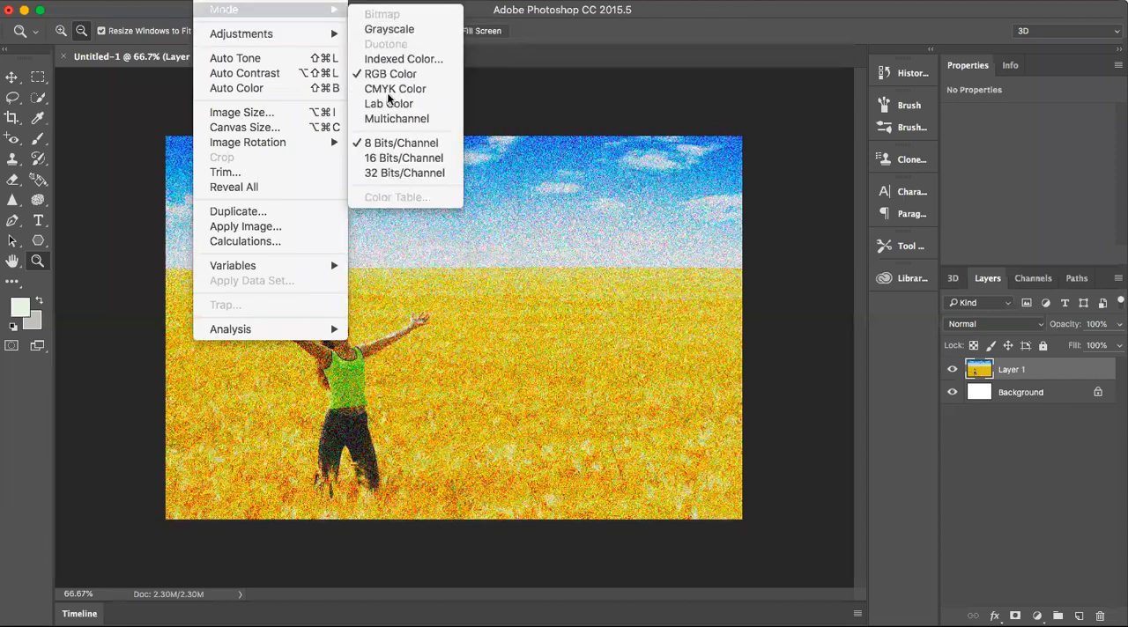
pyautogui.click(389, 31)
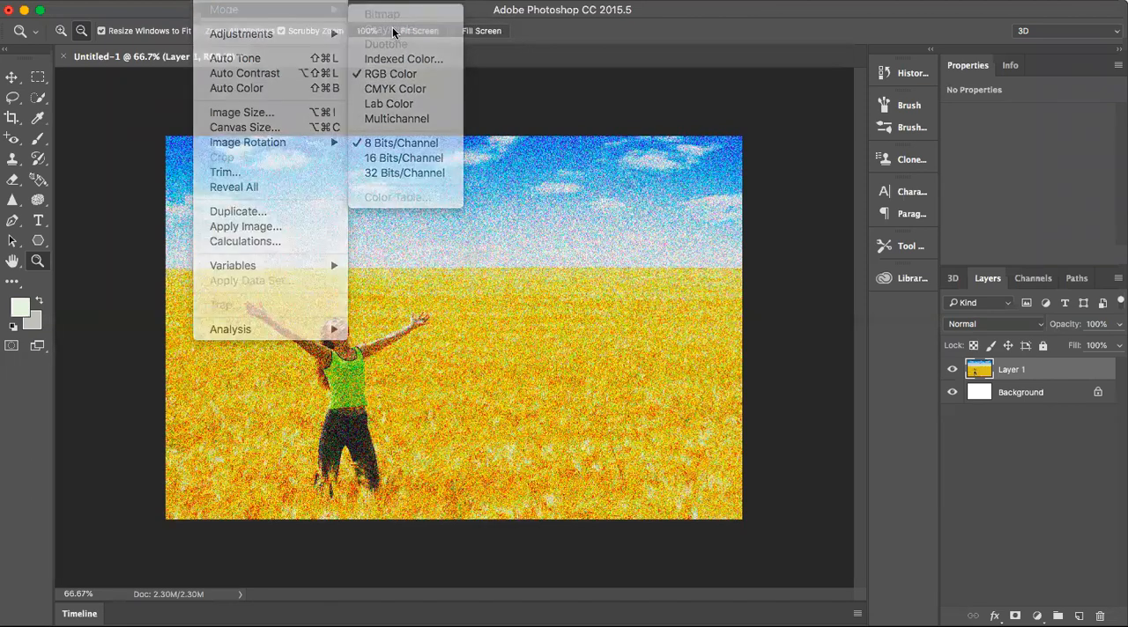
pyautogui.click(685, 225)
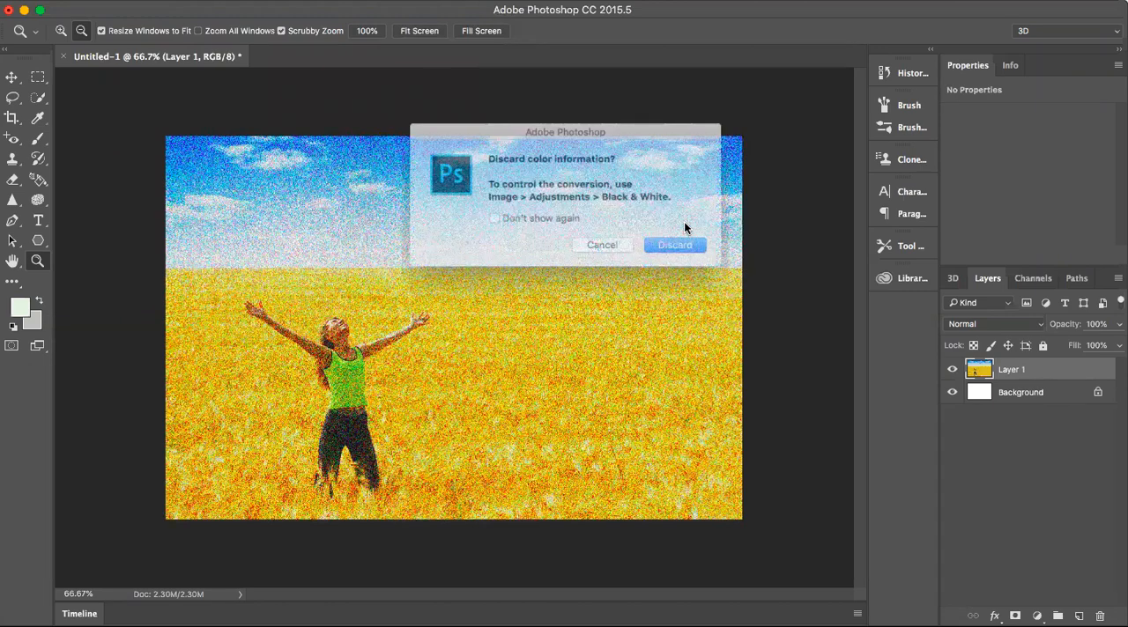
pyautogui.click(681, 248)
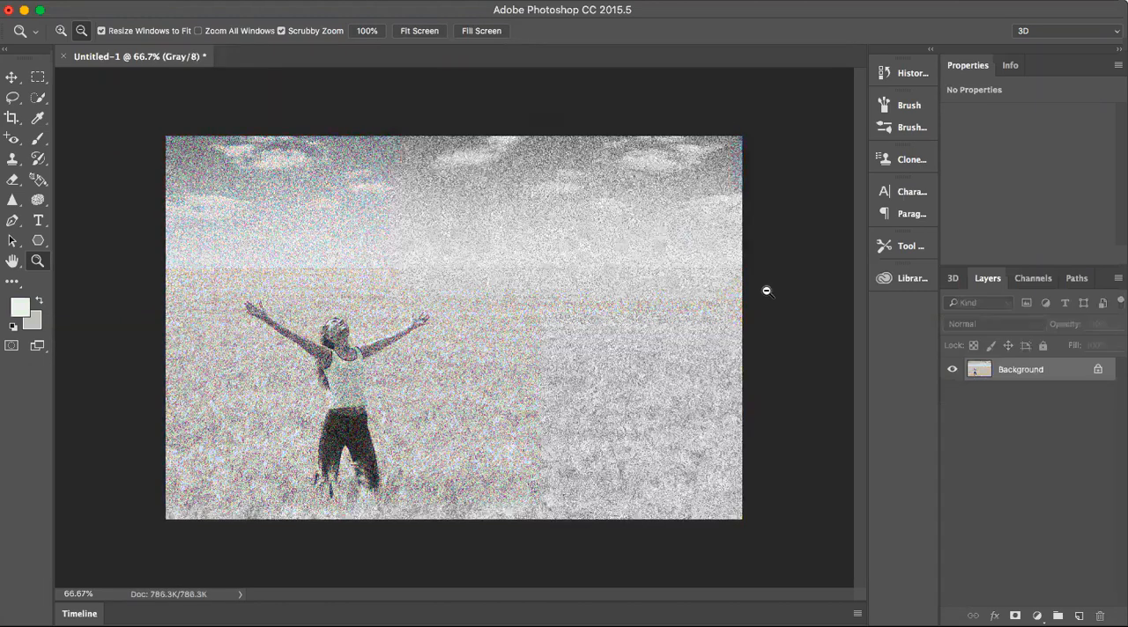
pyautogui.click(766, 290)
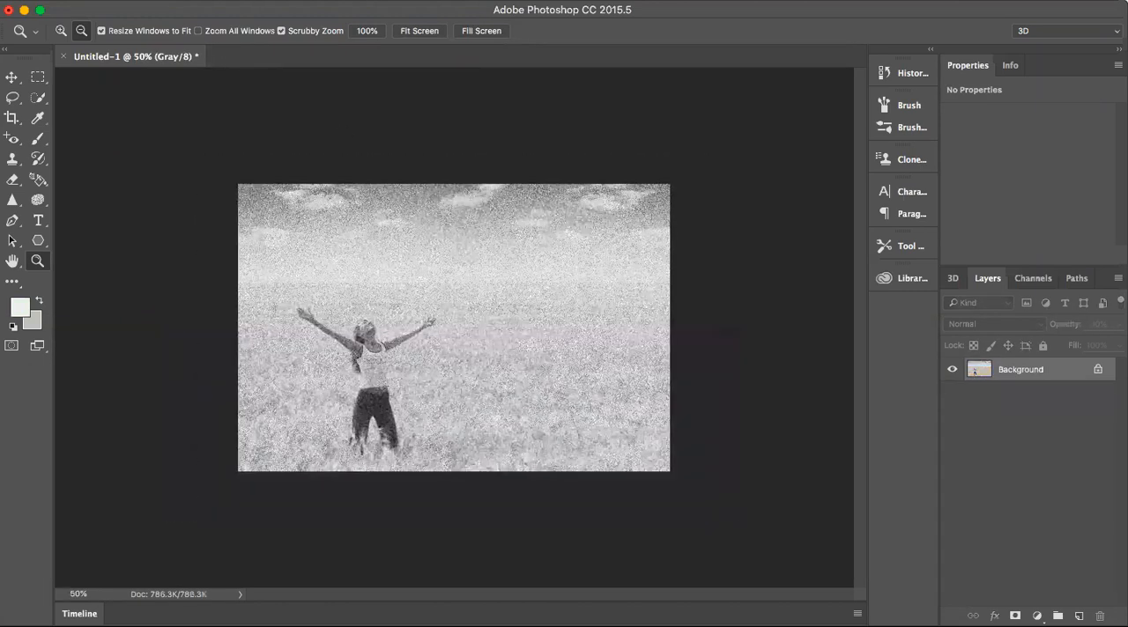
pyautogui.click(60, 31)
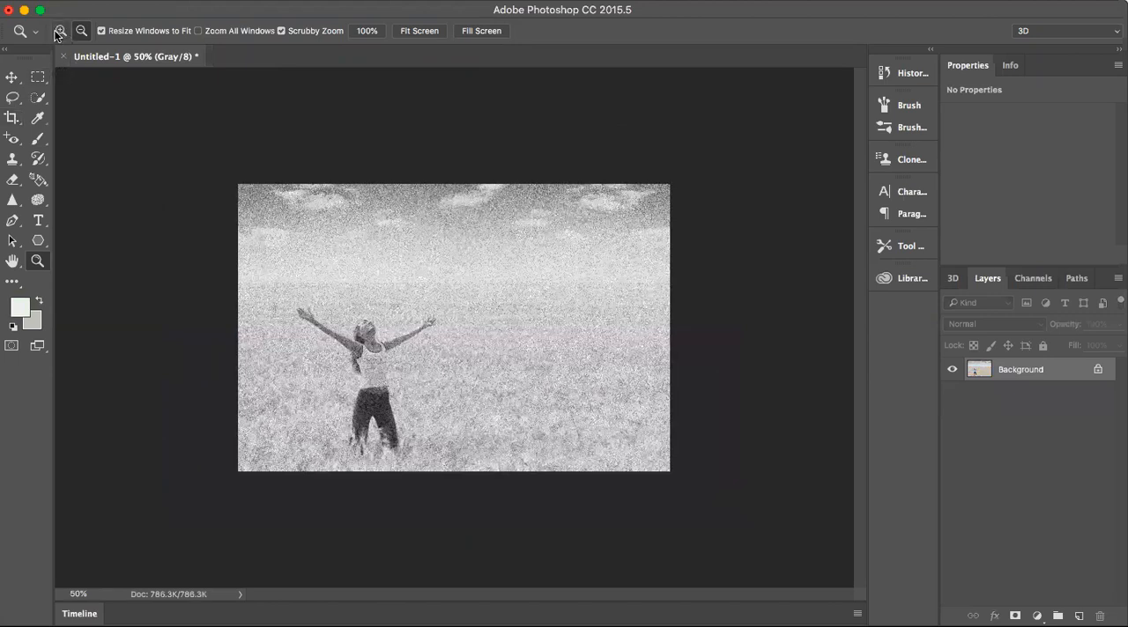
pyautogui.click(447, 361)
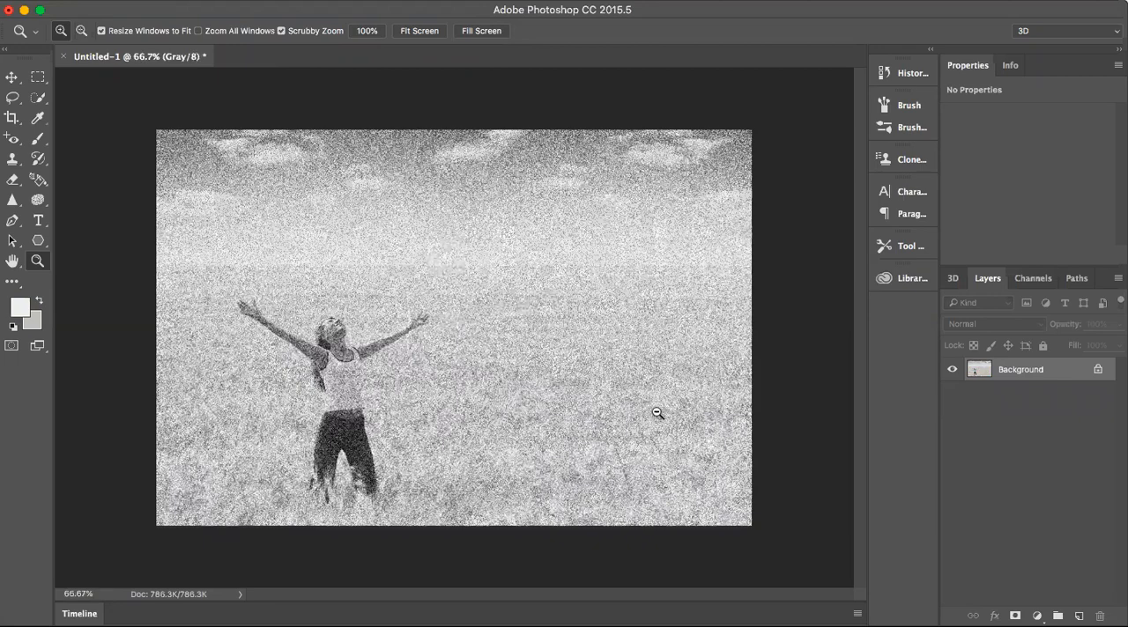
pyautogui.click(765, 400)
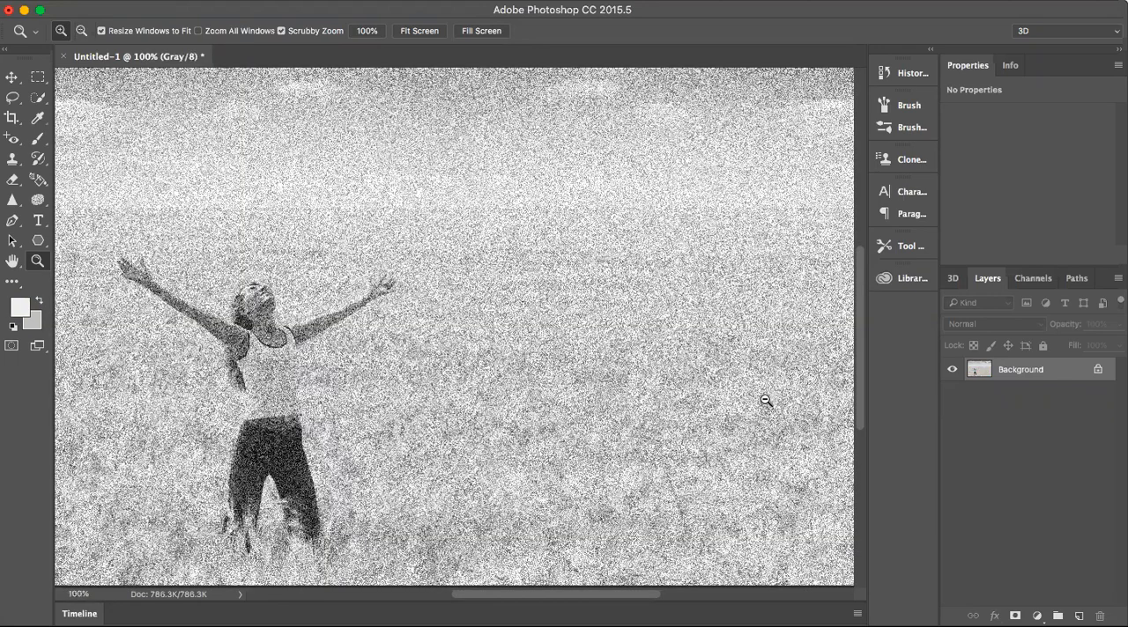
pyautogui.keyDown('alt'); pyautogui.click(765, 400); pyautogui.keyUp('alt')
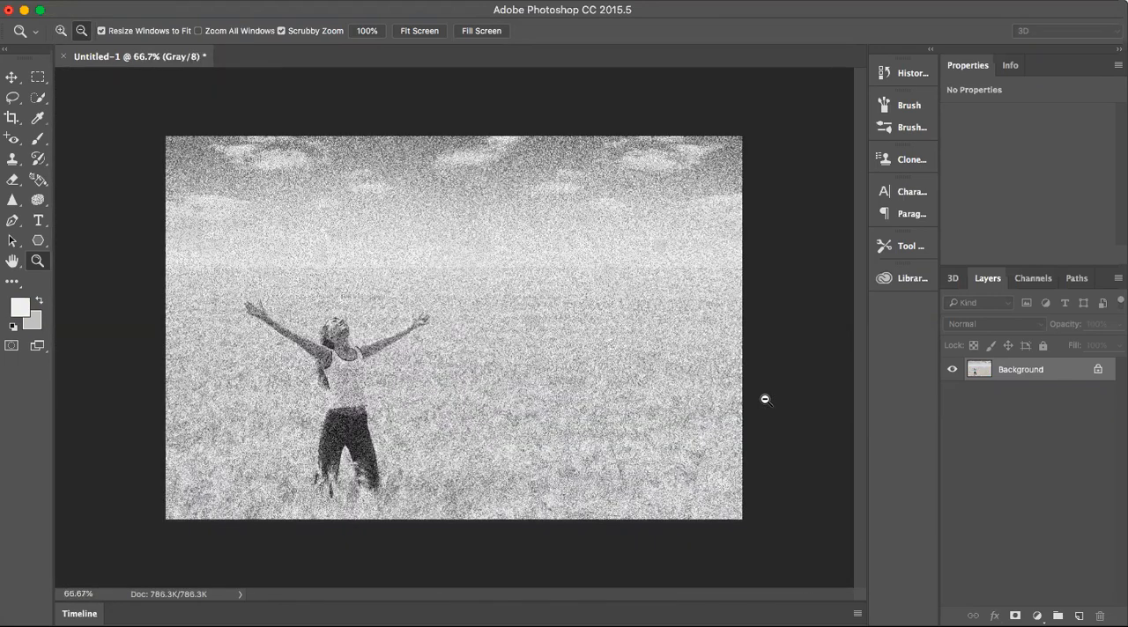